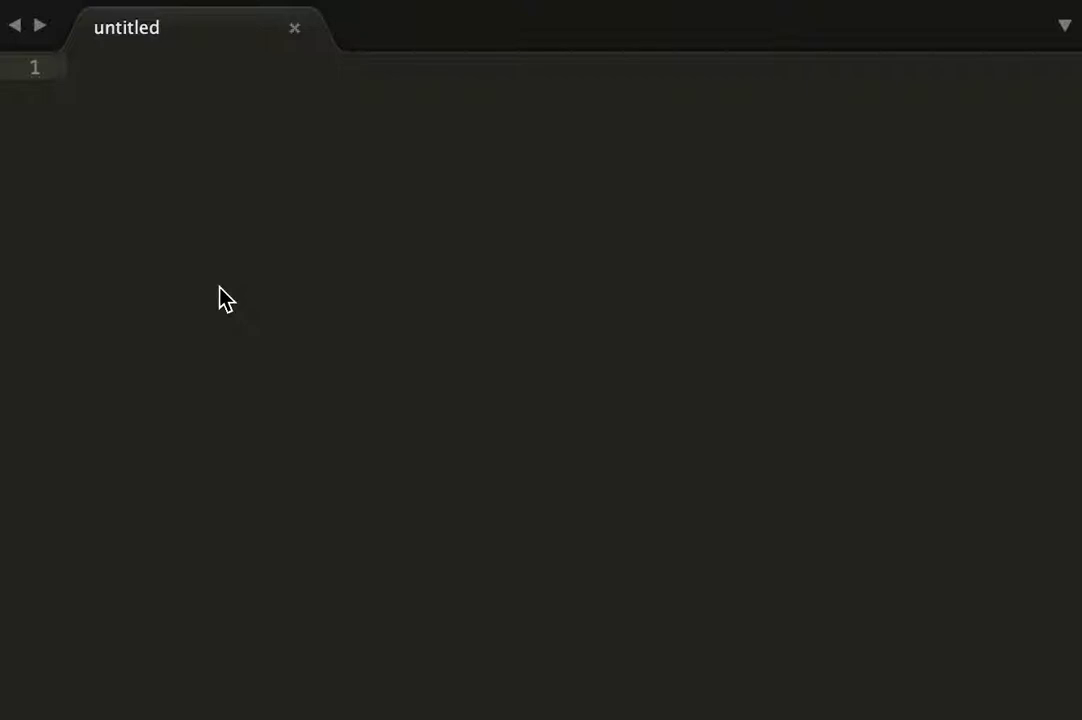
Type the <!DOCTYPE html> declaration and an opening <html> tag on the next line
left_click(181, 76)
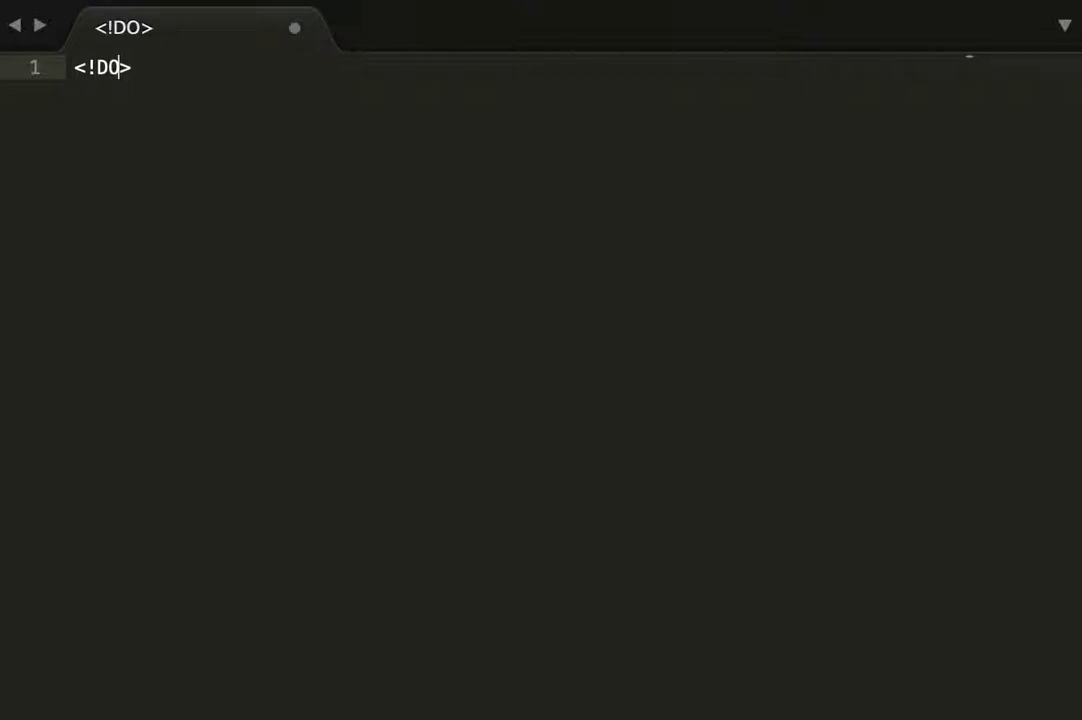
type("CTYPE")
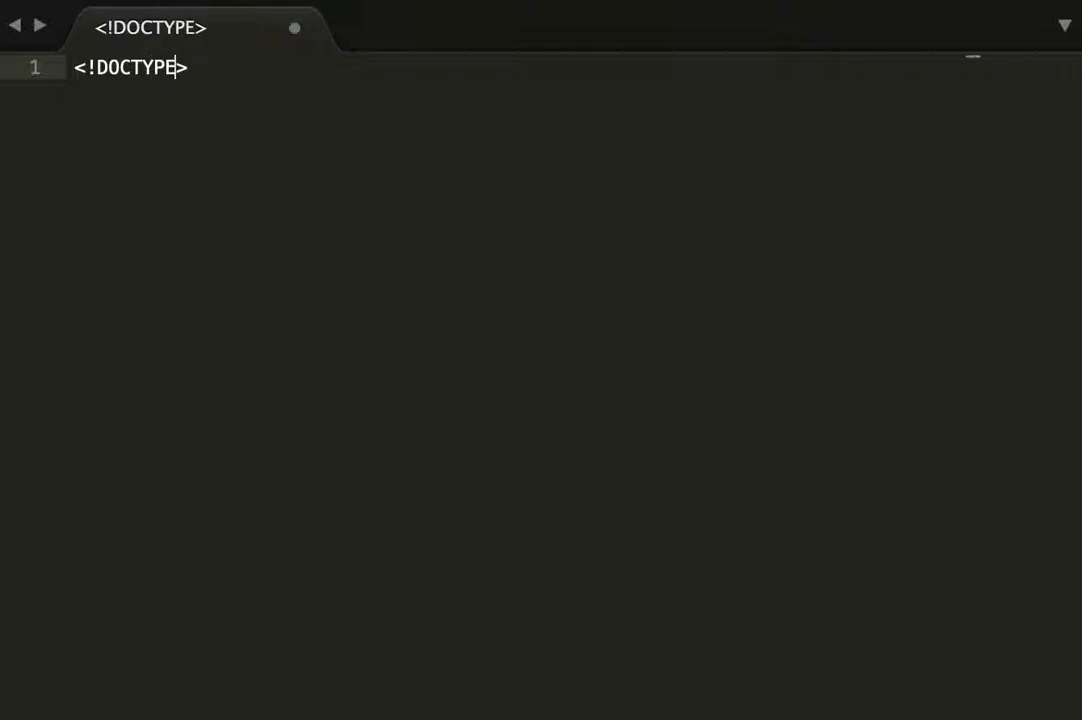
type(" ht")
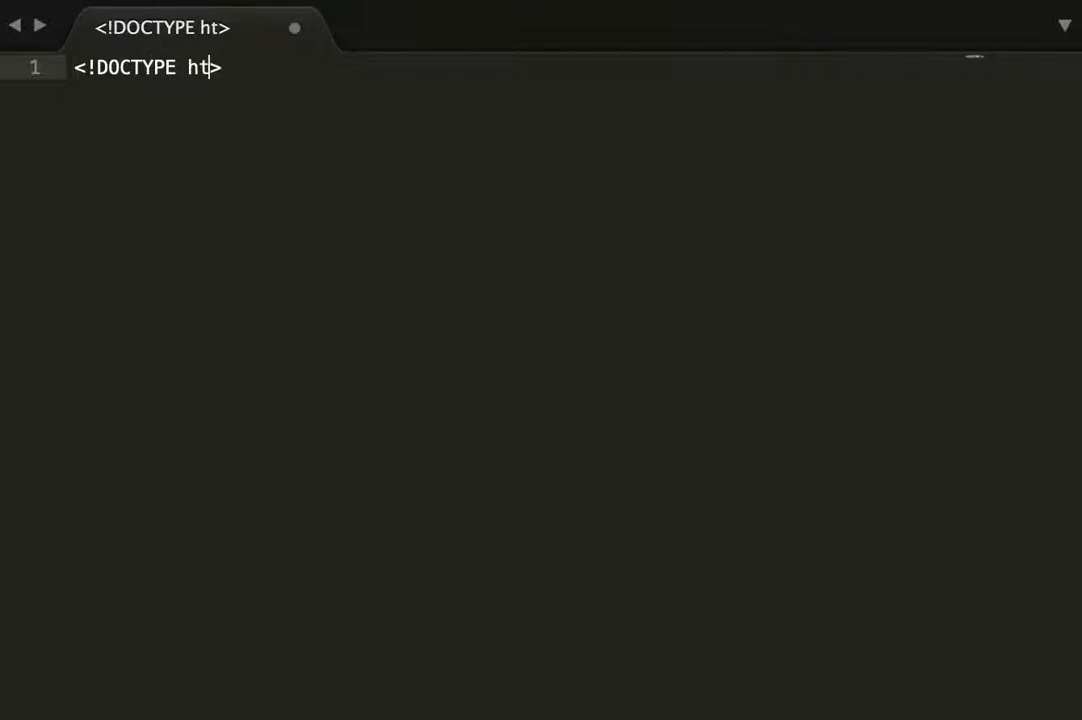
type("ml>")
key("Return")
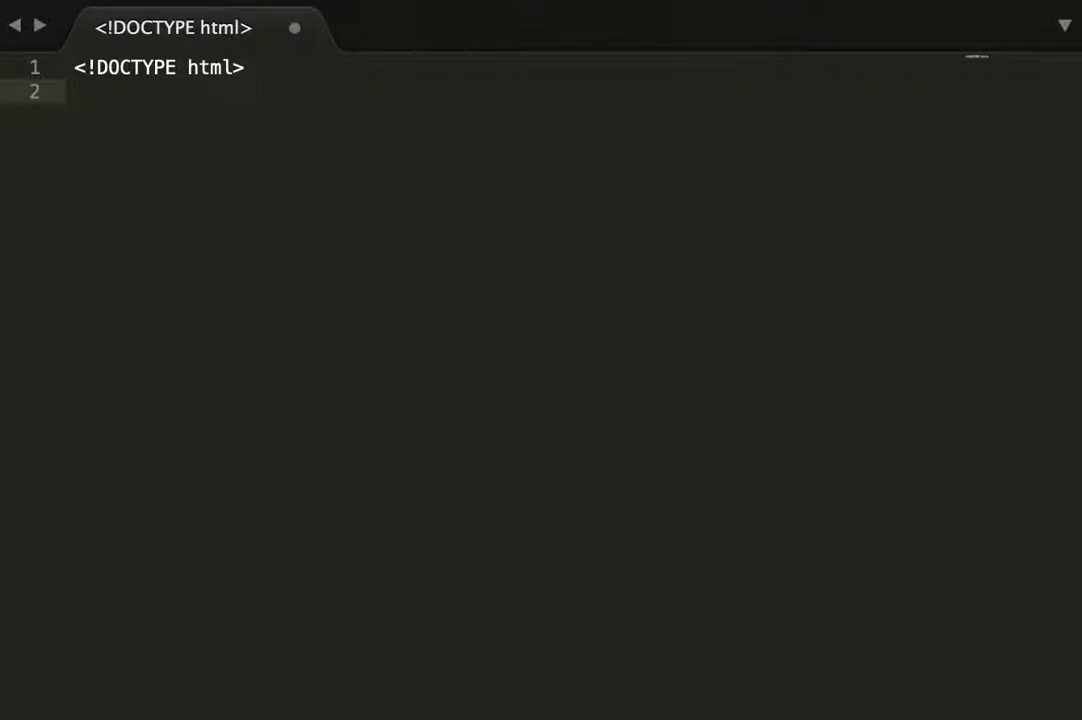
type("<>")
key("Left")
type("h")
type("eml")
key("Right")
key("Left")
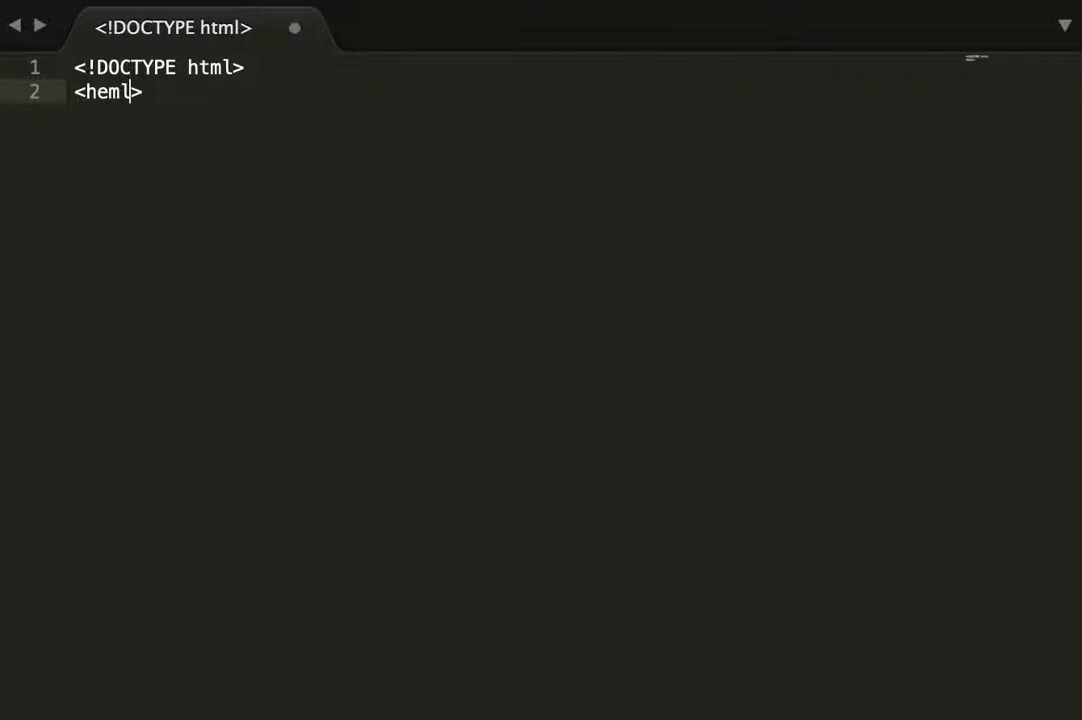
key("Left")
key("Left")
key("BackSpace")
type("t")
key("Right")
key("Right")
key("Right")
key("Return")
Add the closing </html> tag with two blank lines between the html tags
type("<>")
key("Left")
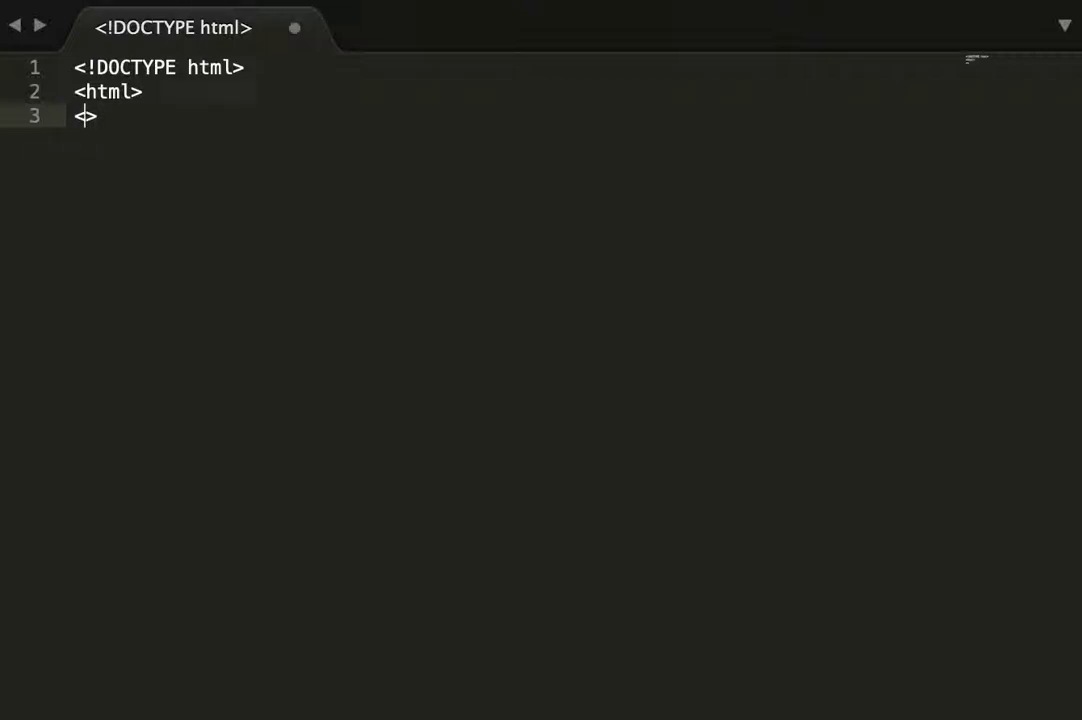
type("/")
type("ht")
type("m")
type("l")
key("Up")
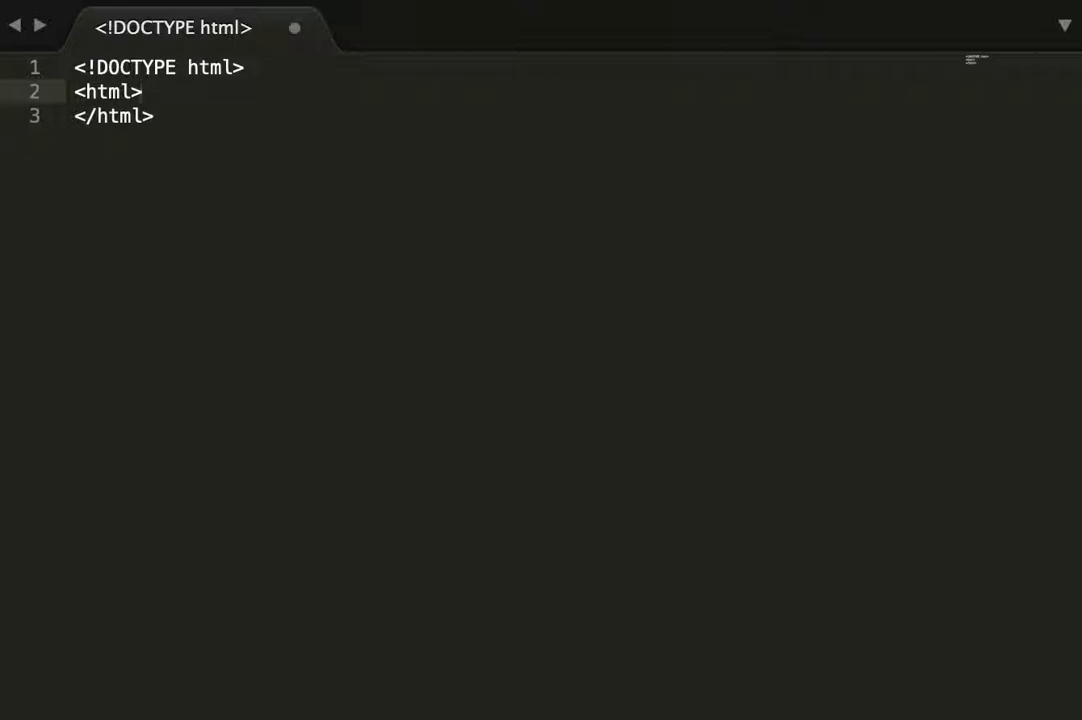
key("Left")
key("Left")
key("Left")
key("Left")
key("Left")
key("Left")
key("Down")
key("End")
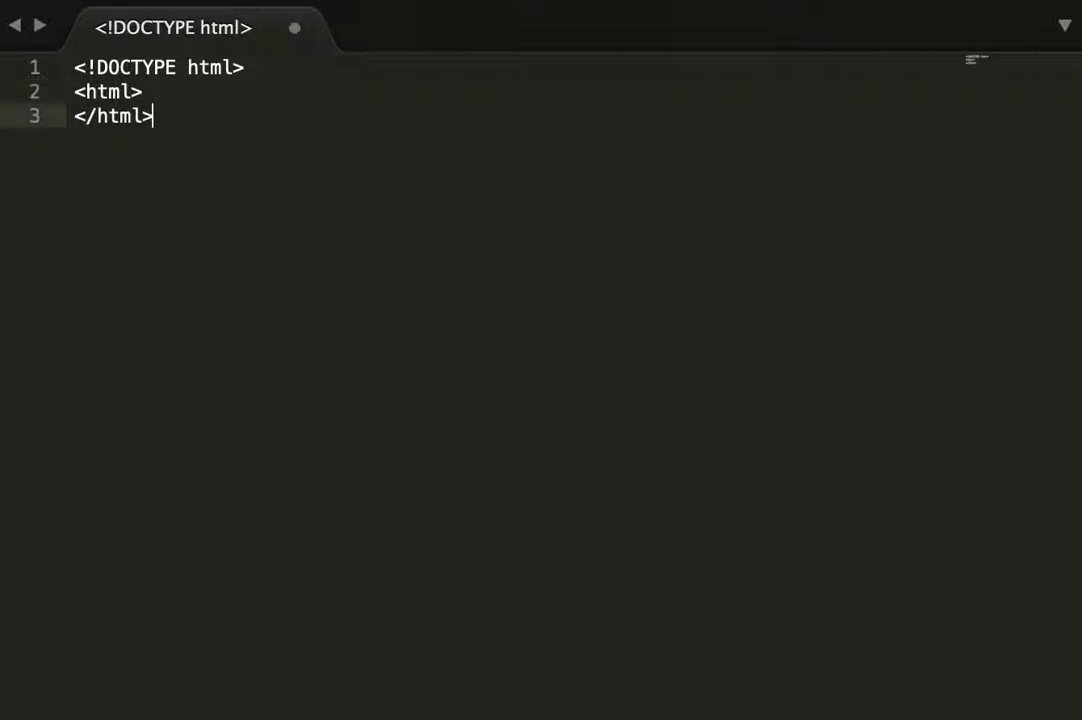
key("Up")
key("Home")
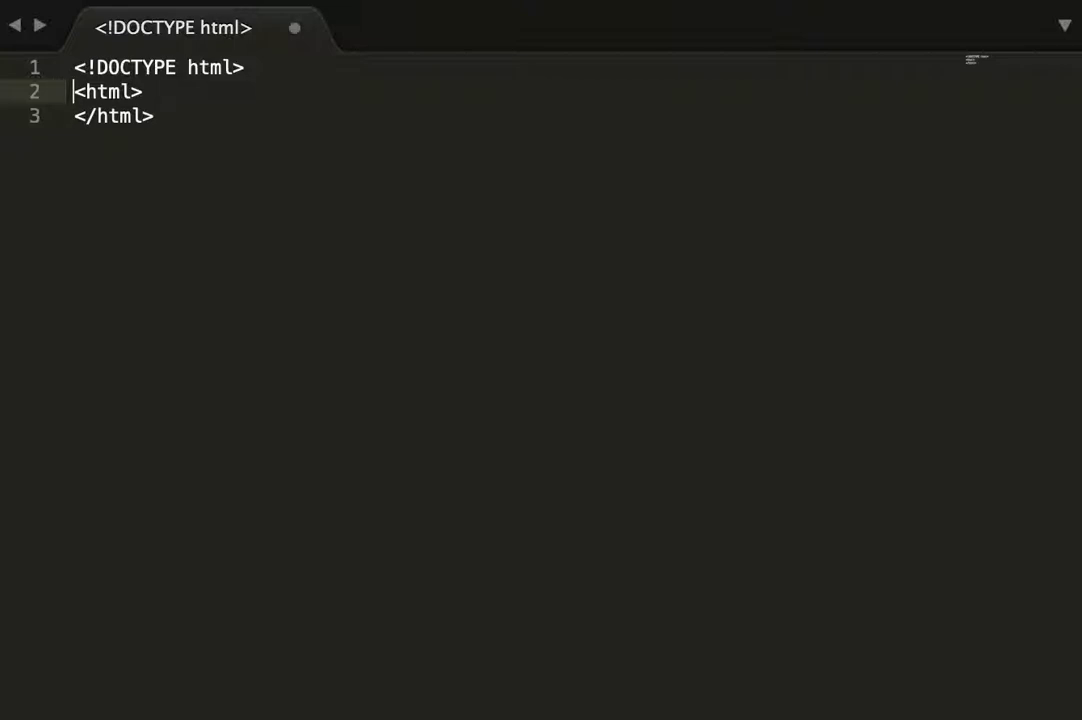
key("Down")
key("Return")
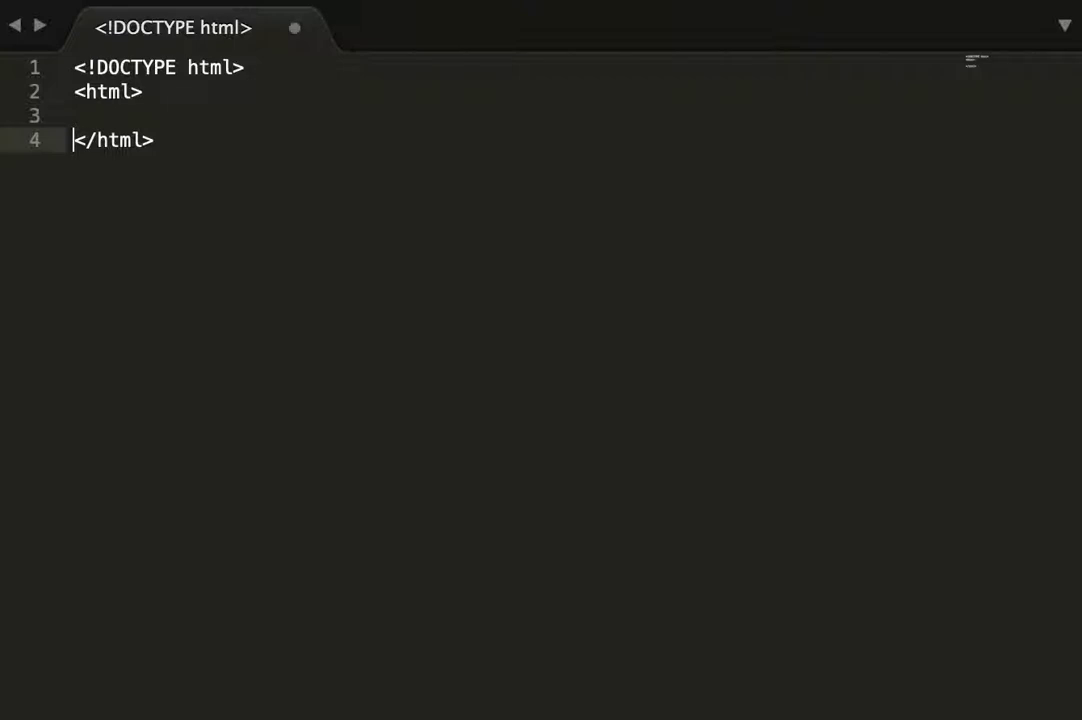
key("Up")
key("Return")
key("Up")
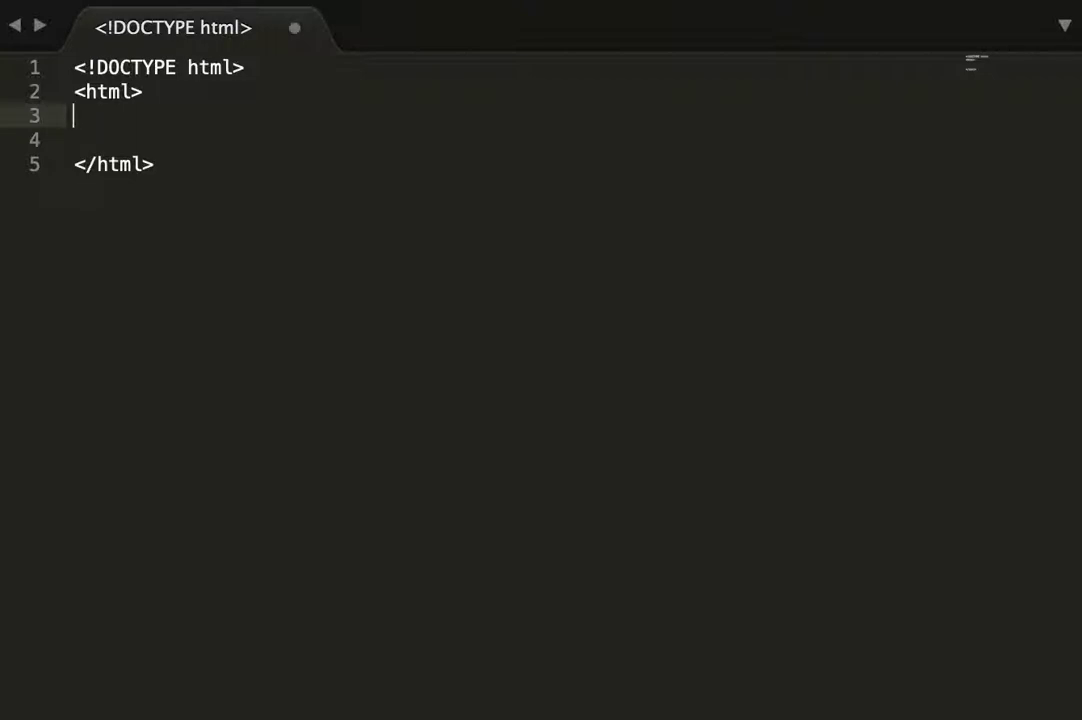
Insert opening <body> and closing </body> tags inside the html element
type("<>")
key("Left")
type("bo")
type("dy")
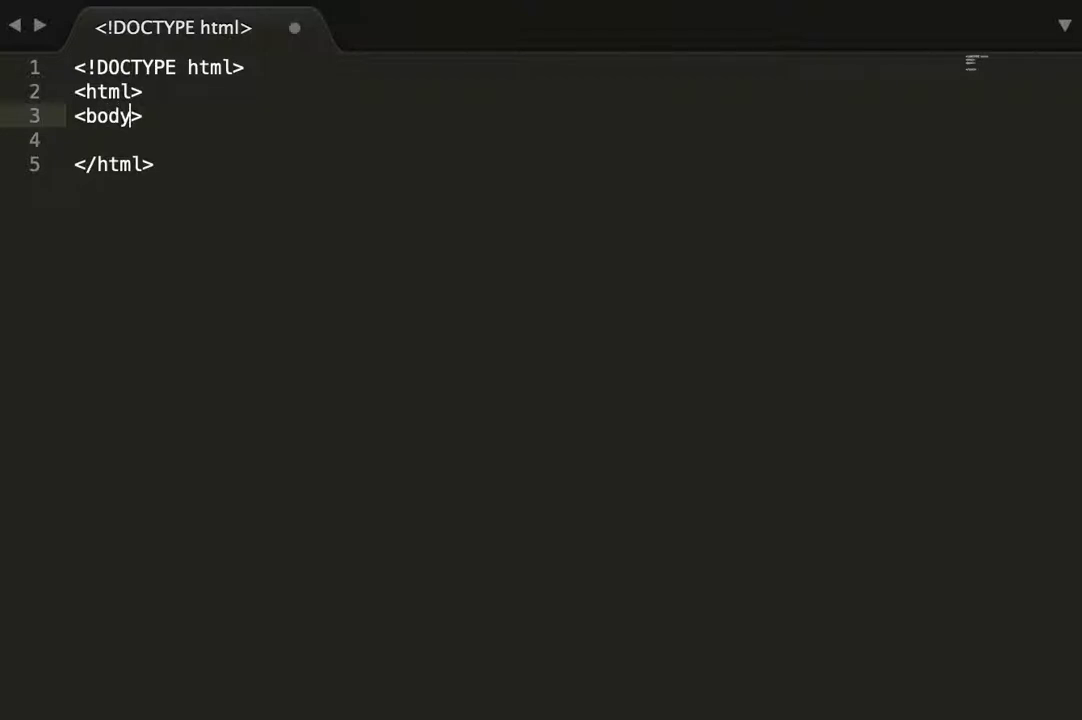
key("Right")
key("Return")
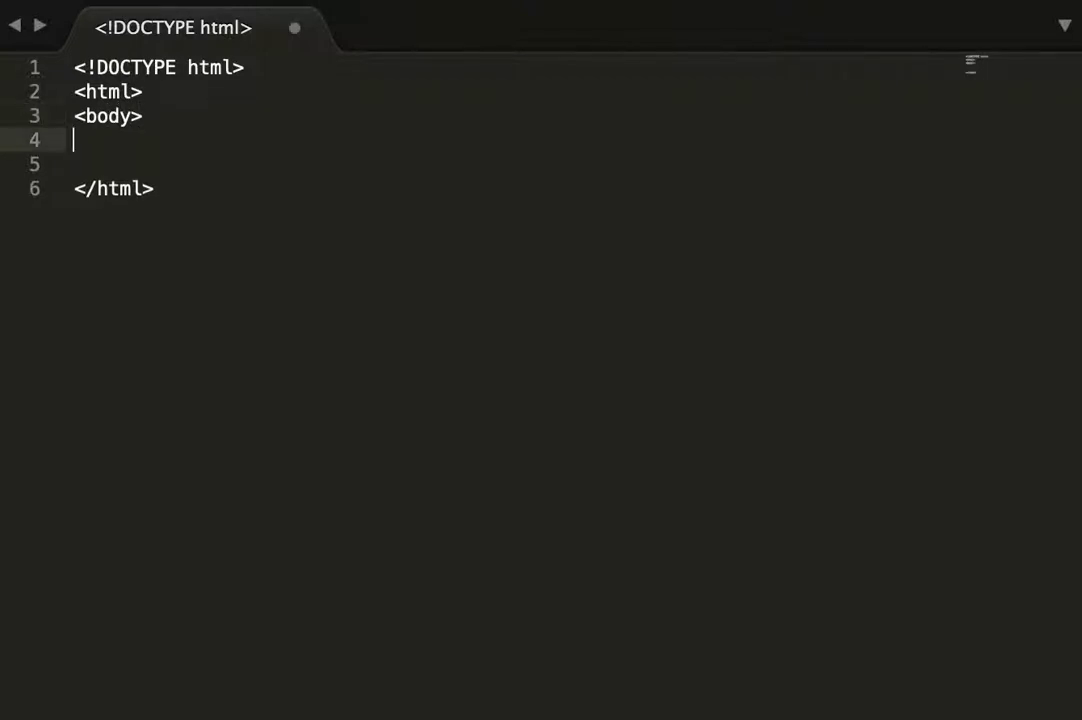
type("<>")
key("Down")
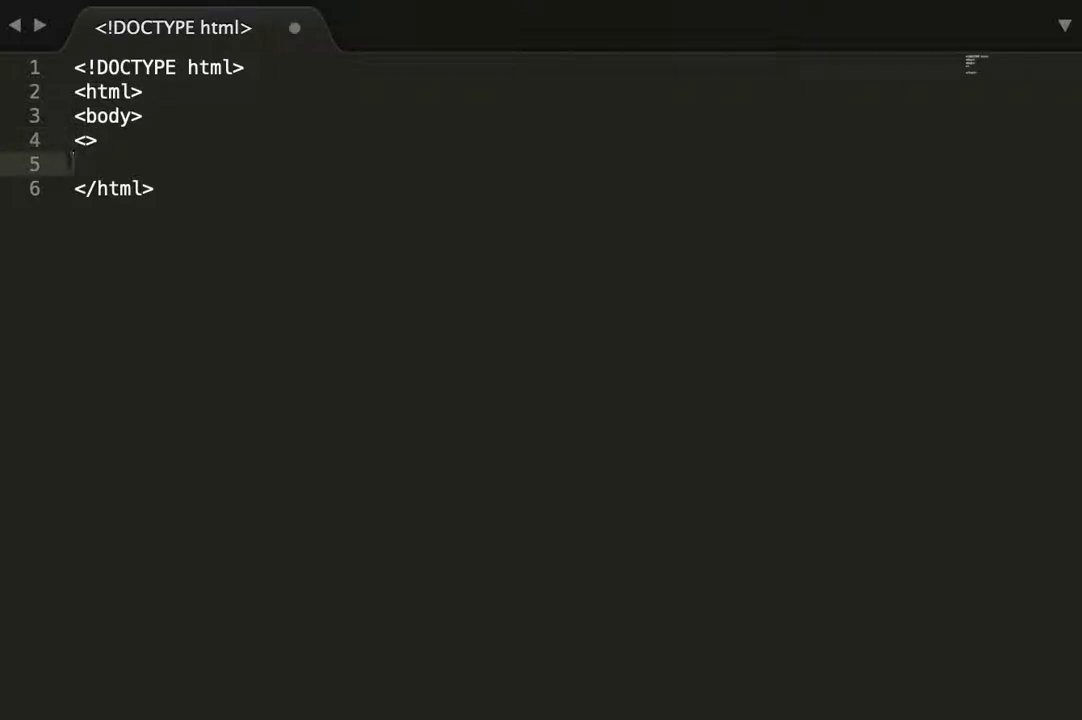
key("BackSpace")
key("Left")
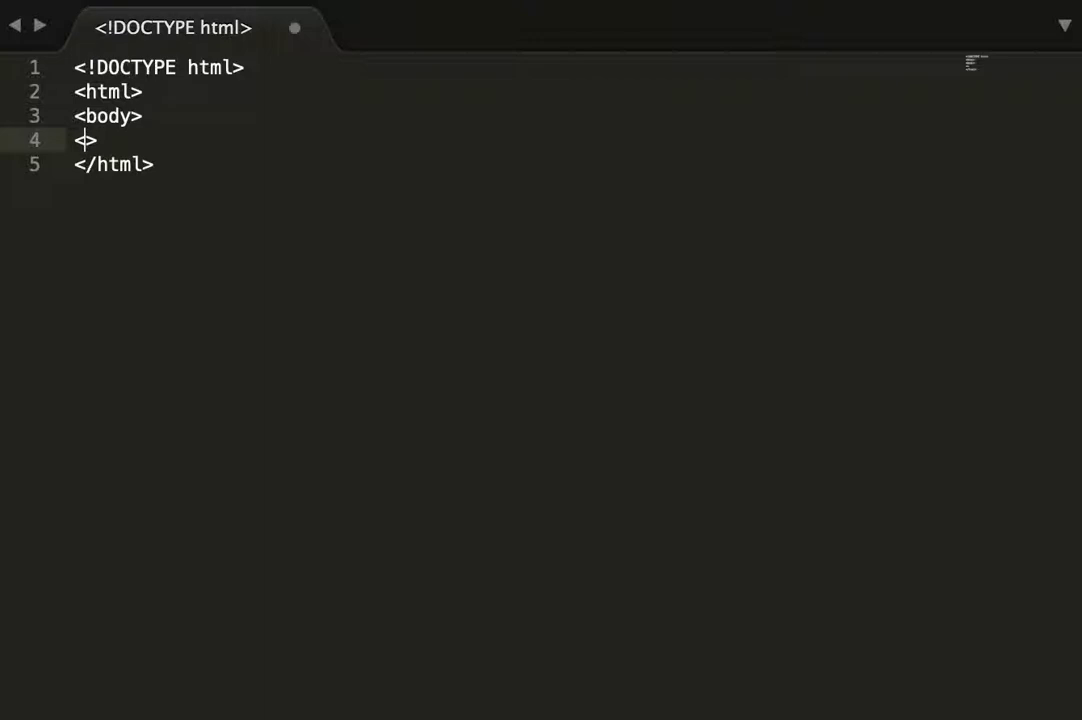
type("/")
type("bo")
type("dy")
key("Up")
key("Return")
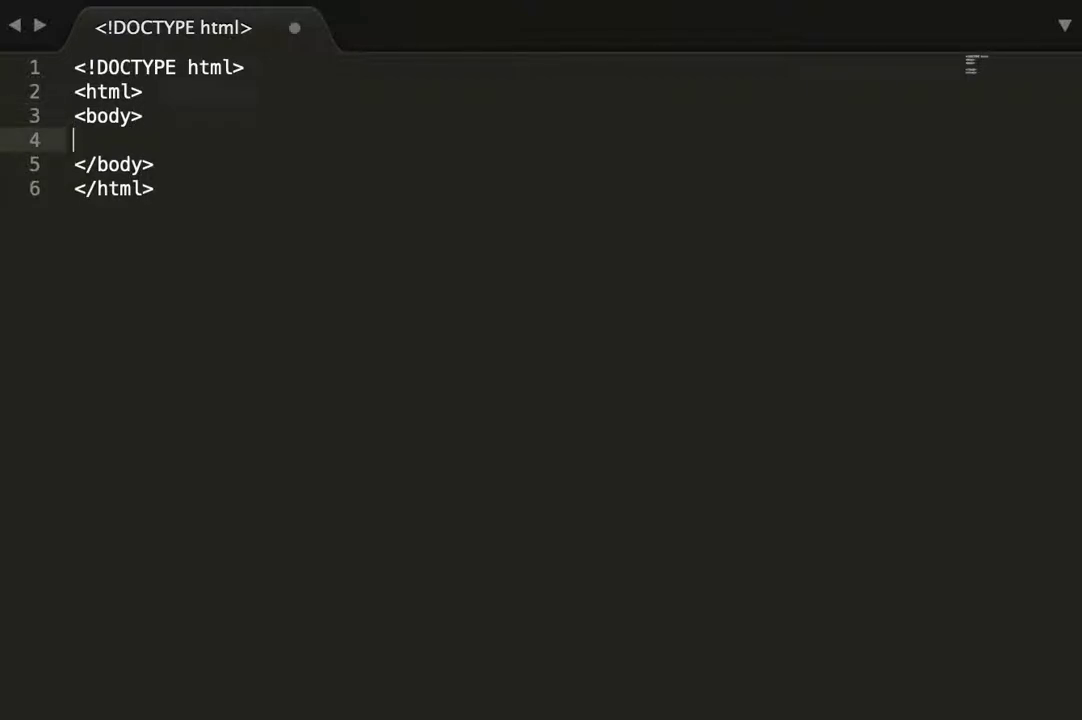
Add an <h1> heading reading 'Hello HTML' between the body tags
type("<>")
key("Left")
type("h1")
key("Right")
type(">")
key("Left")
type("/h1")
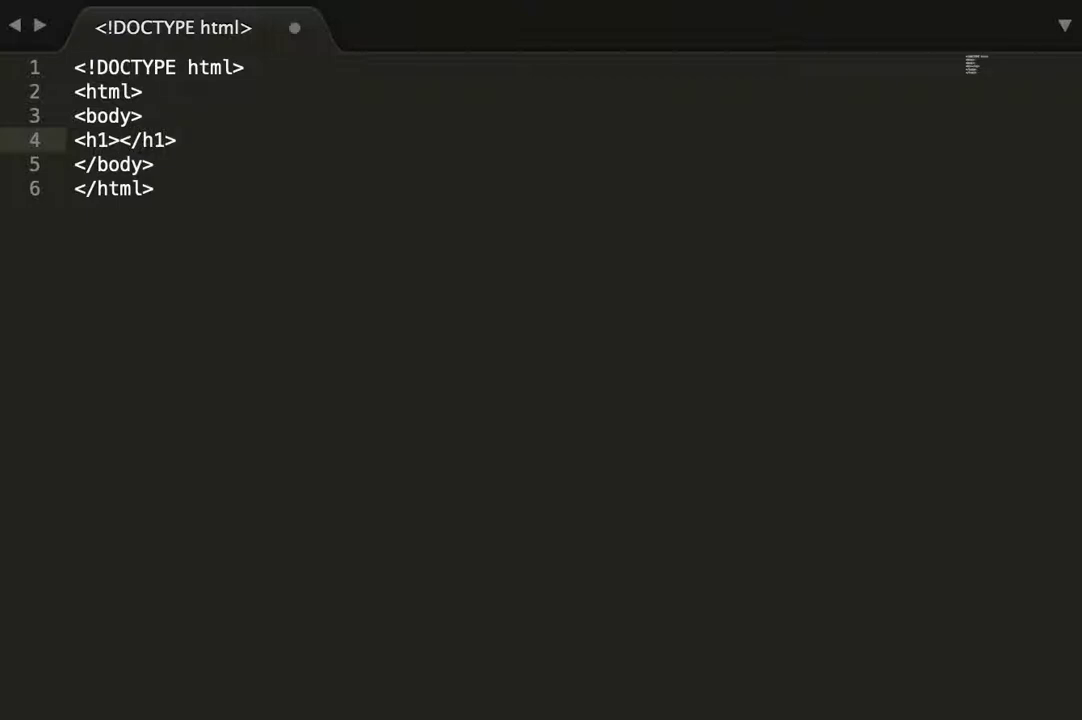
key("Left")
key("Left")
key("Left")
key("Left")
type("MY")
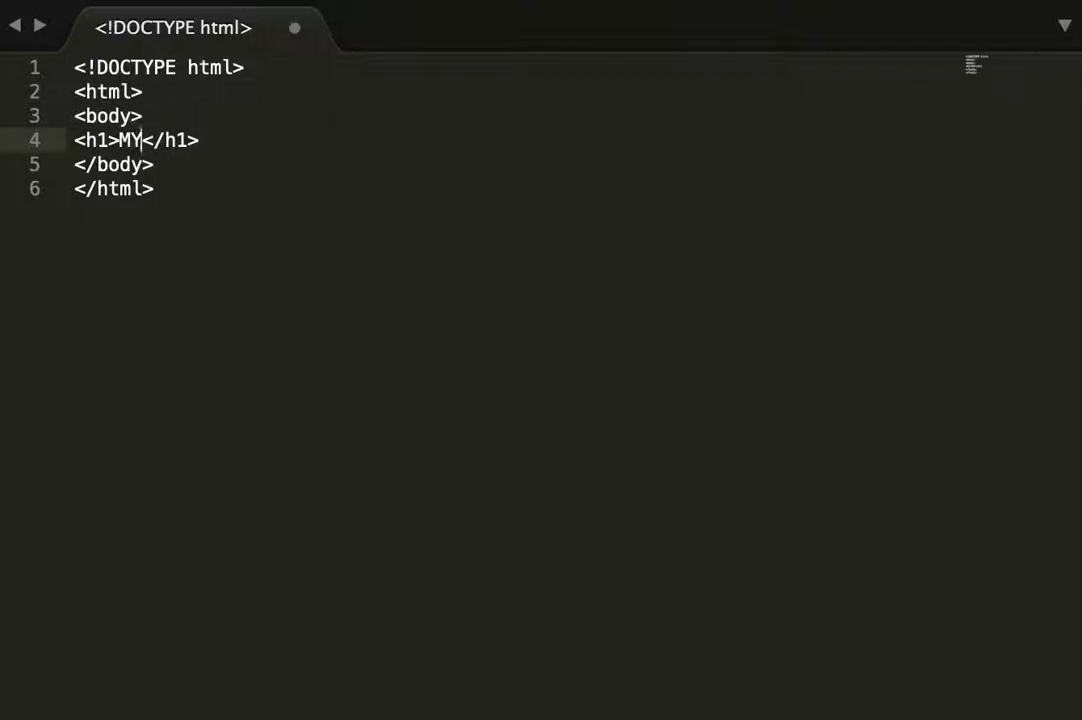
key("BackSpace")
key("BackSpace")
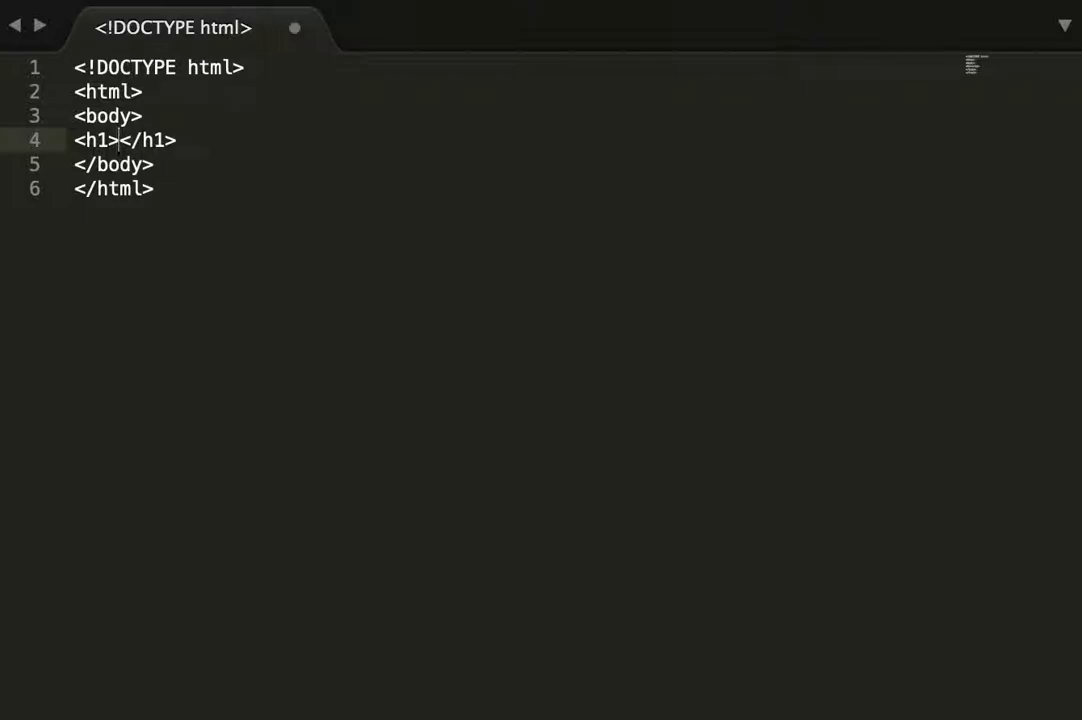
type("Hello ")
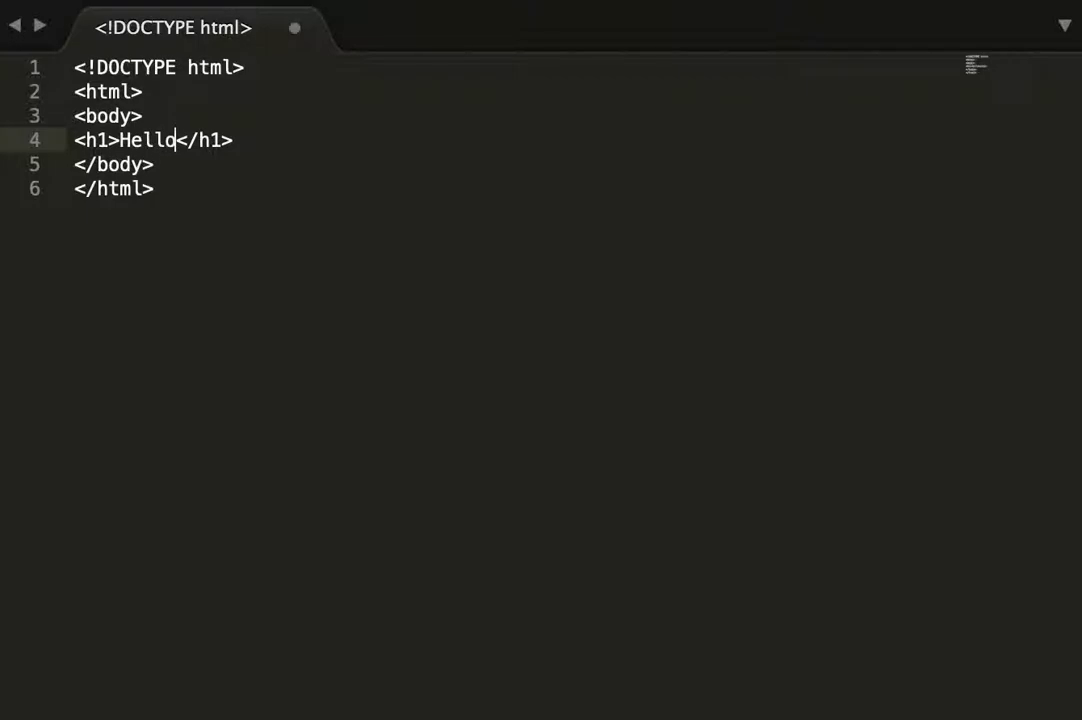
type("HTM")
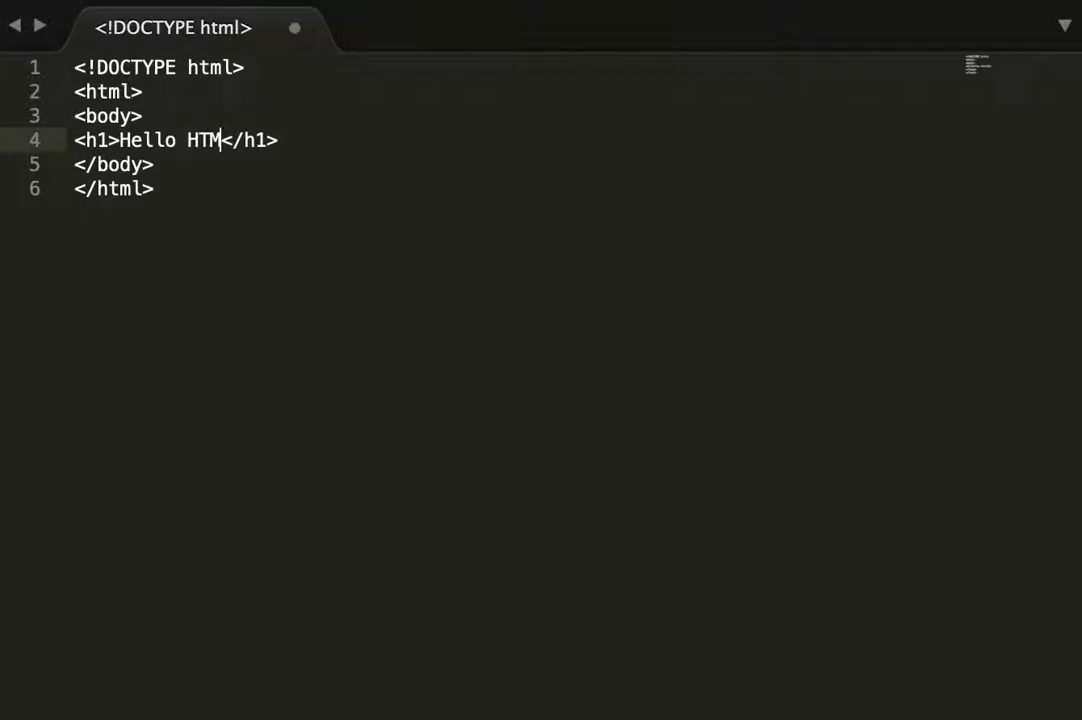
type("L")
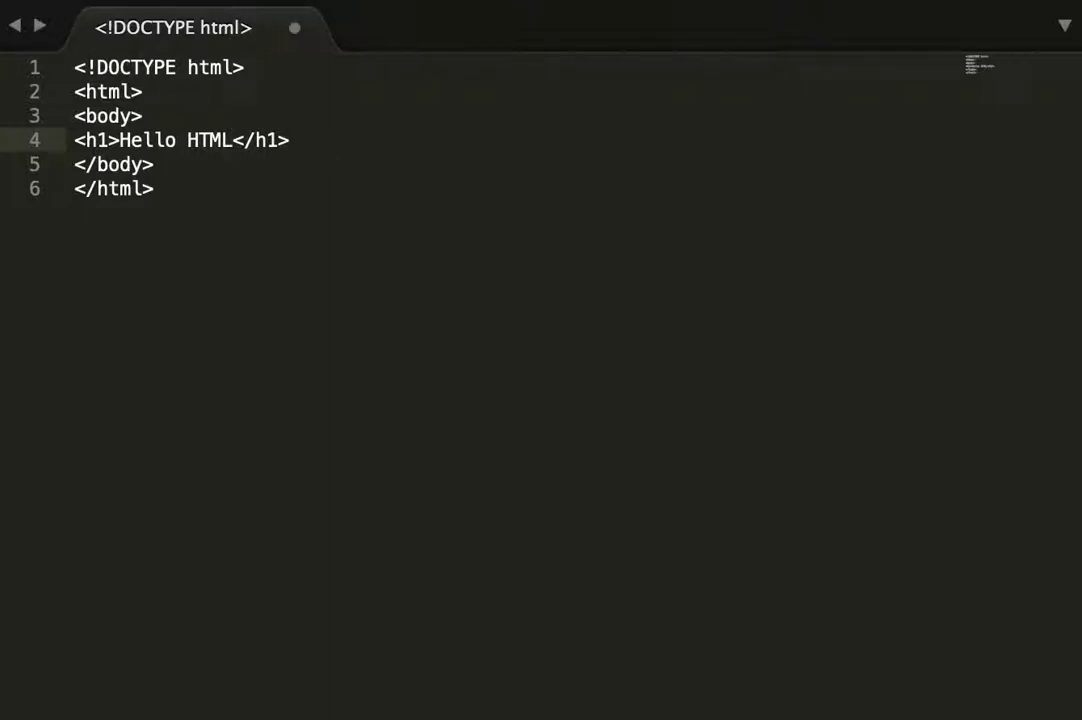
Use File > Save As to store the page as Heading.html in the programing folder
left_click(30, 0)
type("Heading.html")
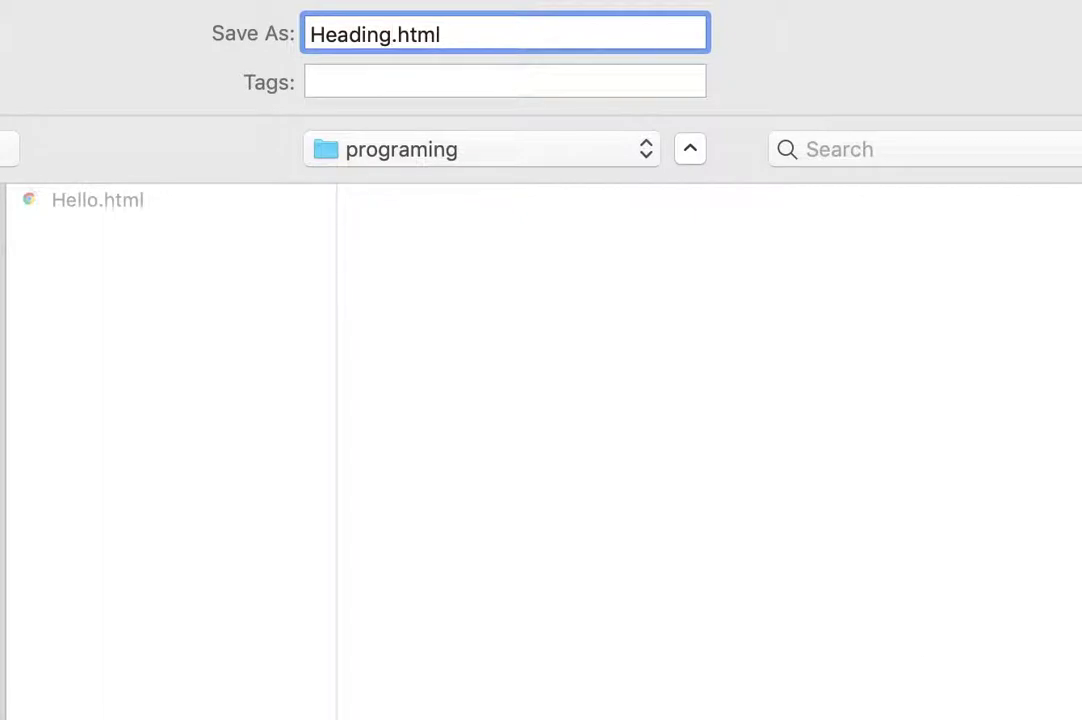
key("Return")
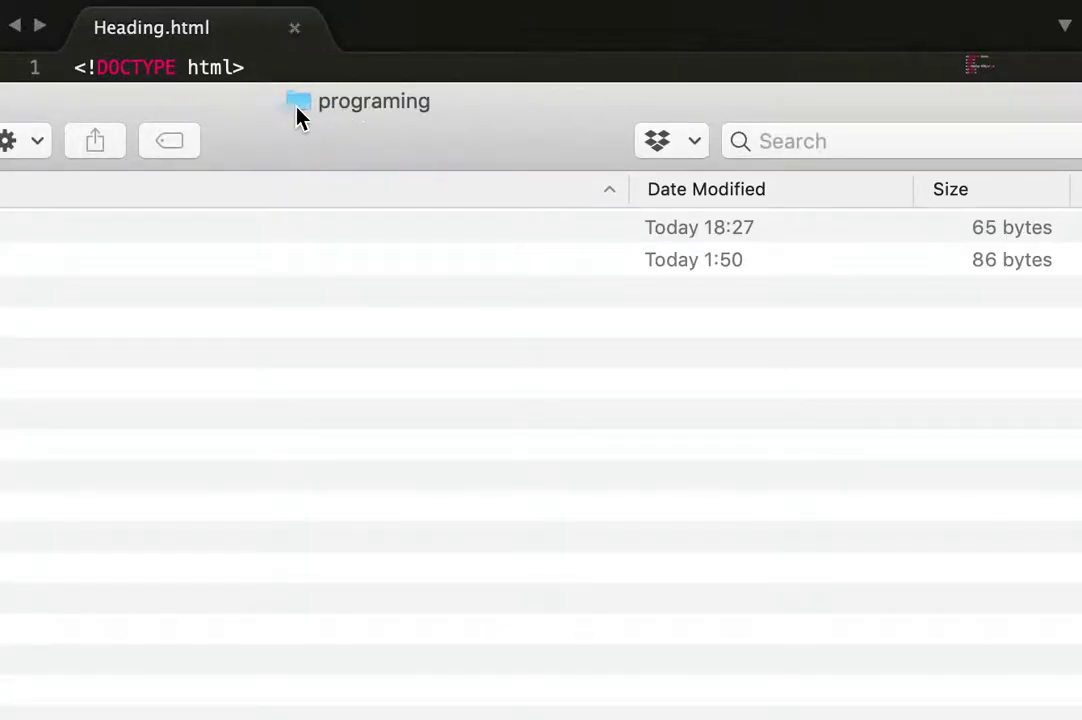
Move the Finder window aside and open Heading.html in Chrome from Finder
left_click_drag(252, 110, 562, 107)
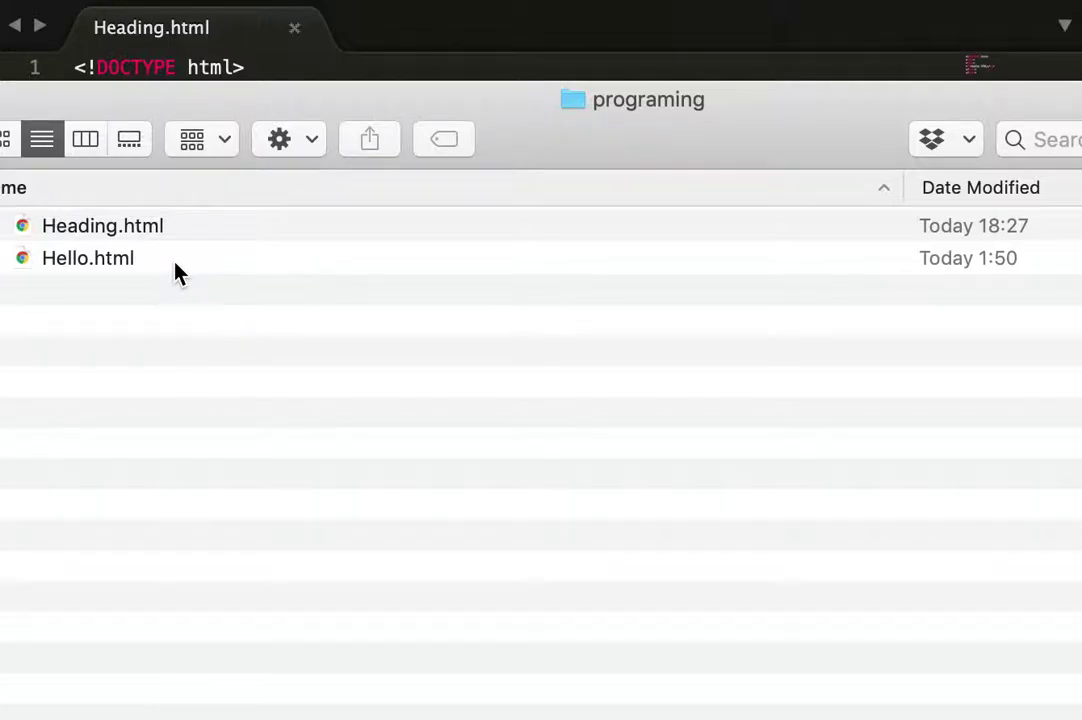
left_click_drag(347, 107, 384, 309)
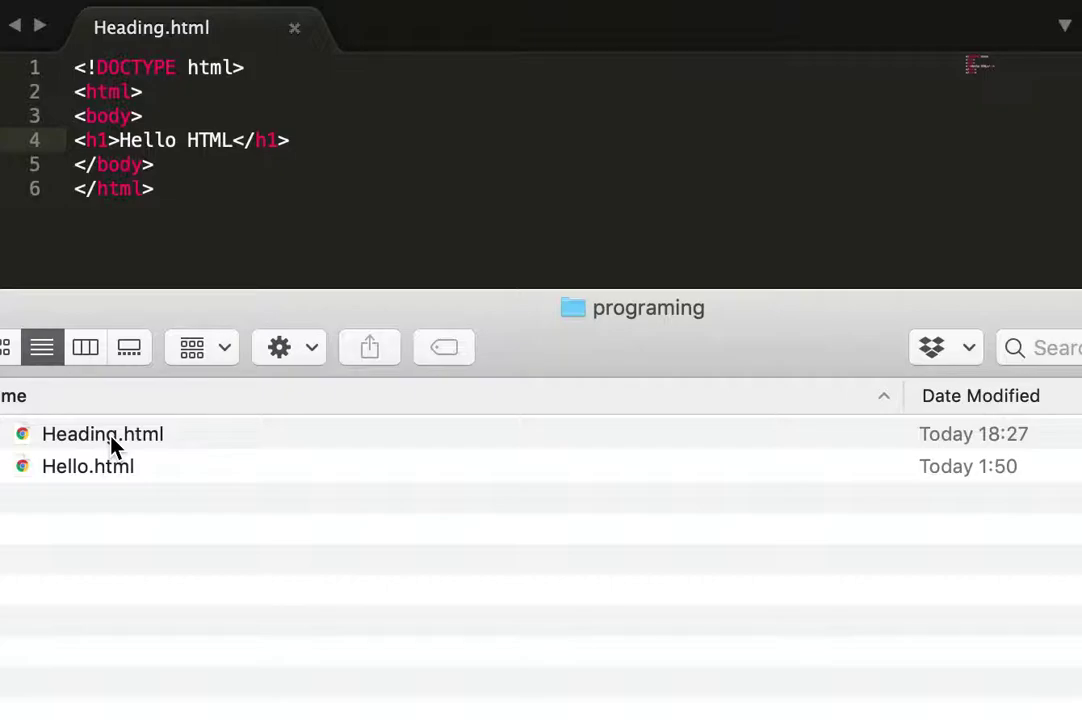
double_click(111, 441)
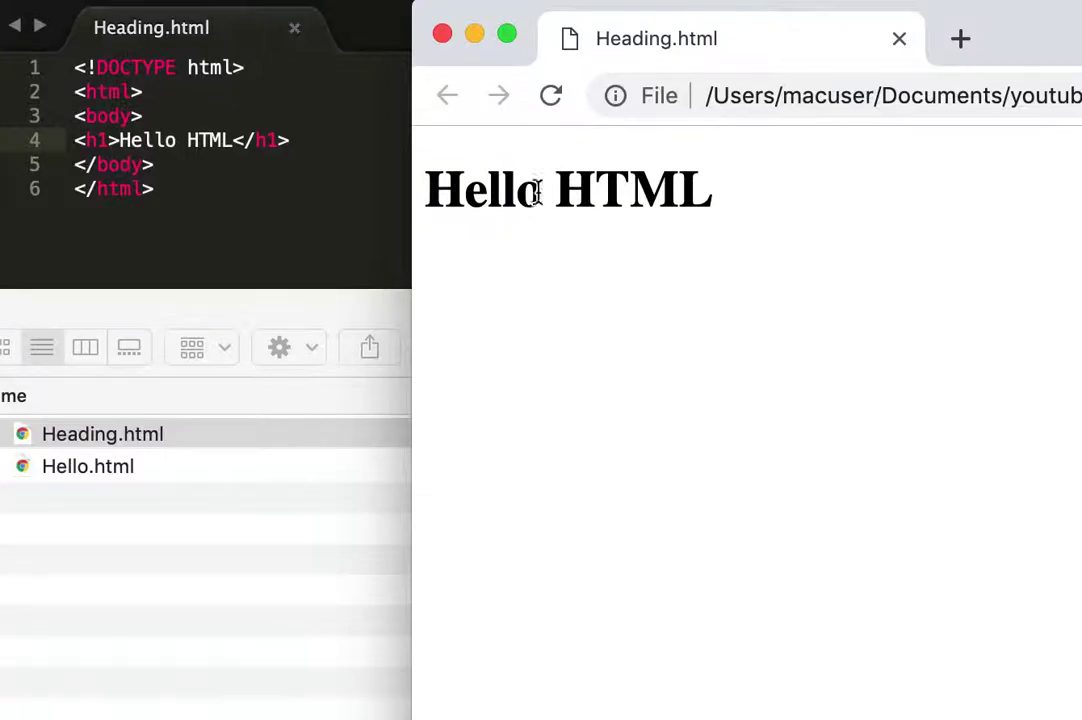
Add a line under the h1 reading <h2>Hello HTML</h2>, using the copied heading text
left_click(314, 141)
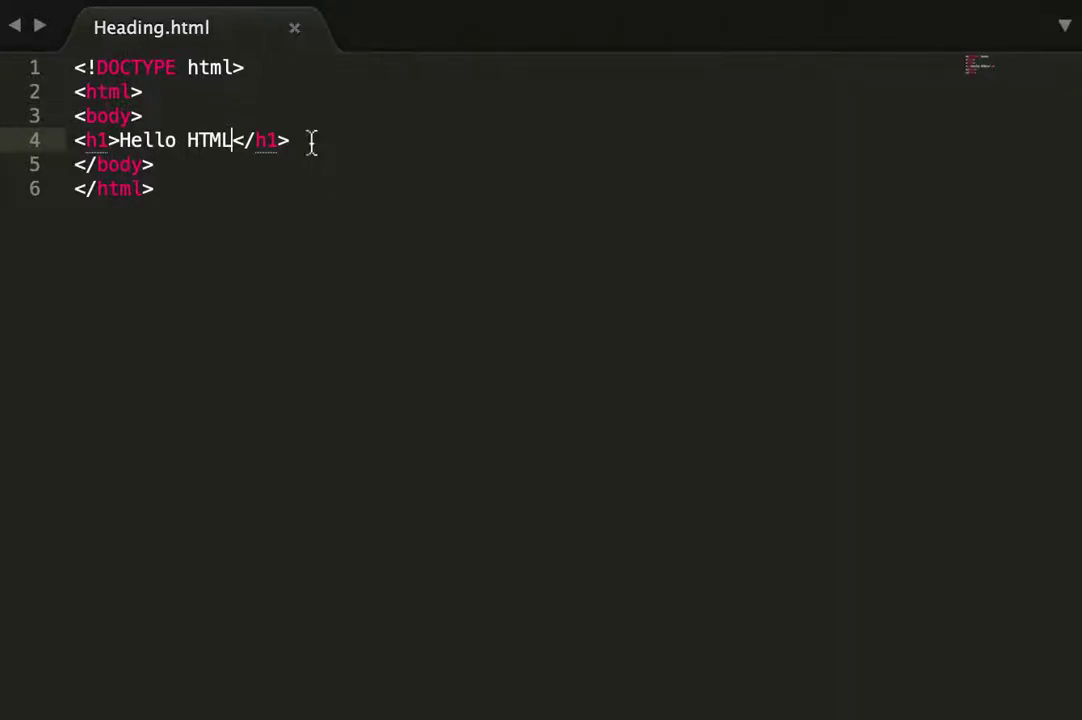
key("Return")
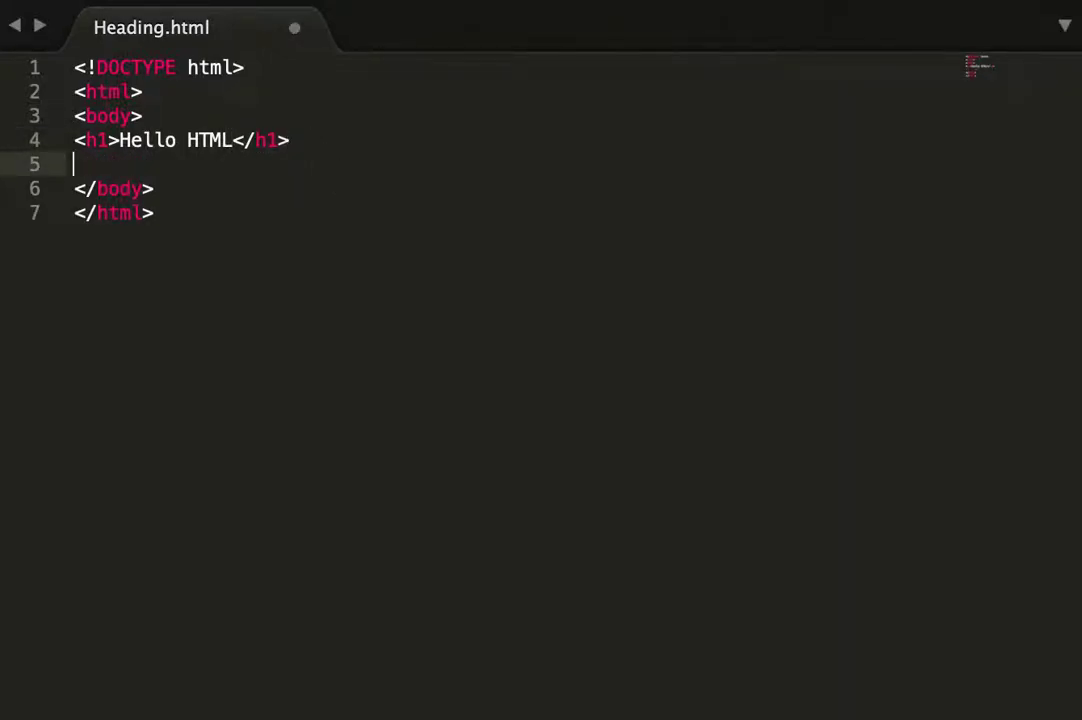
type("<h>")
key("Left")
type("h2")
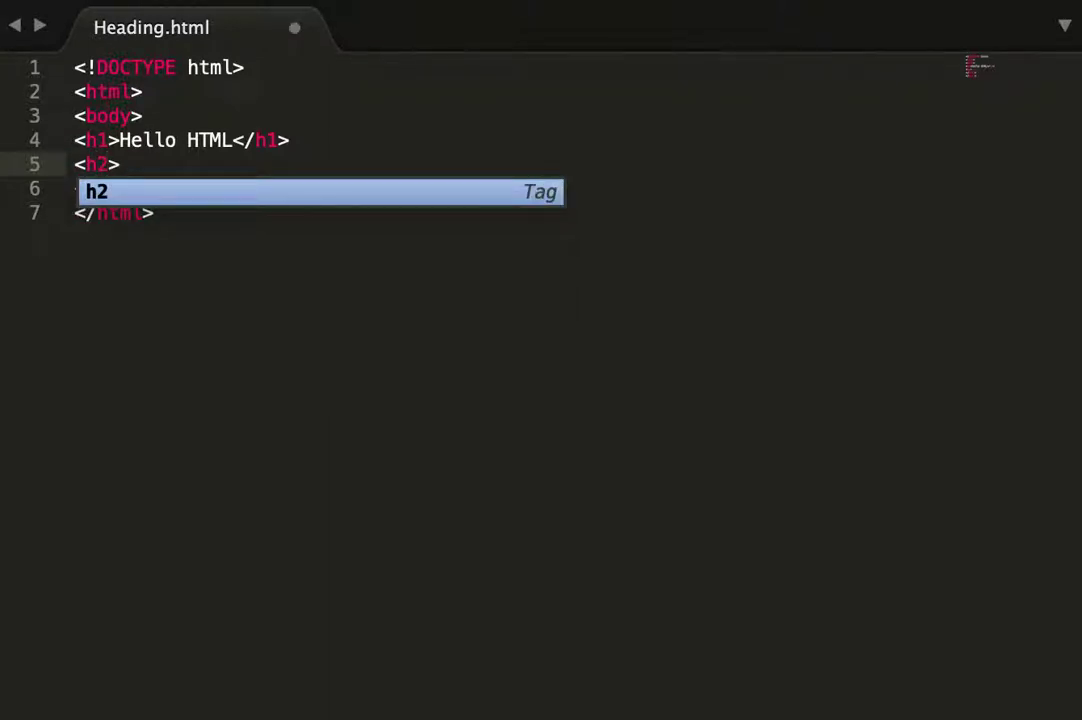
key("Escape")
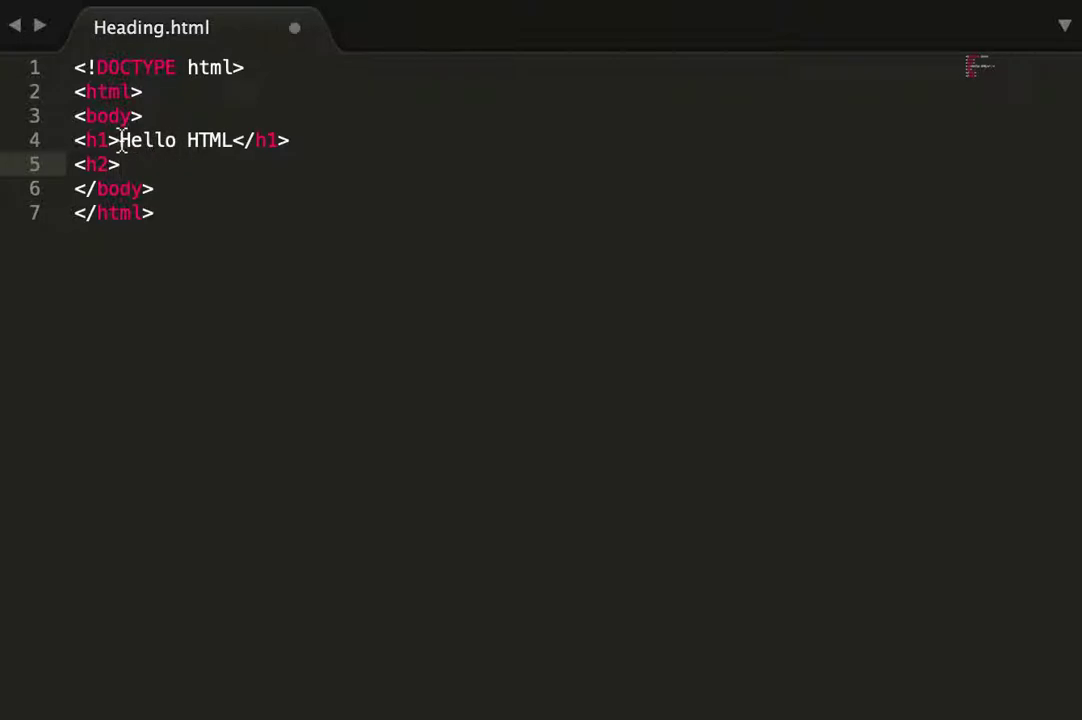
left_click_drag(119, 140, 231, 145)
key("ctrl+c")
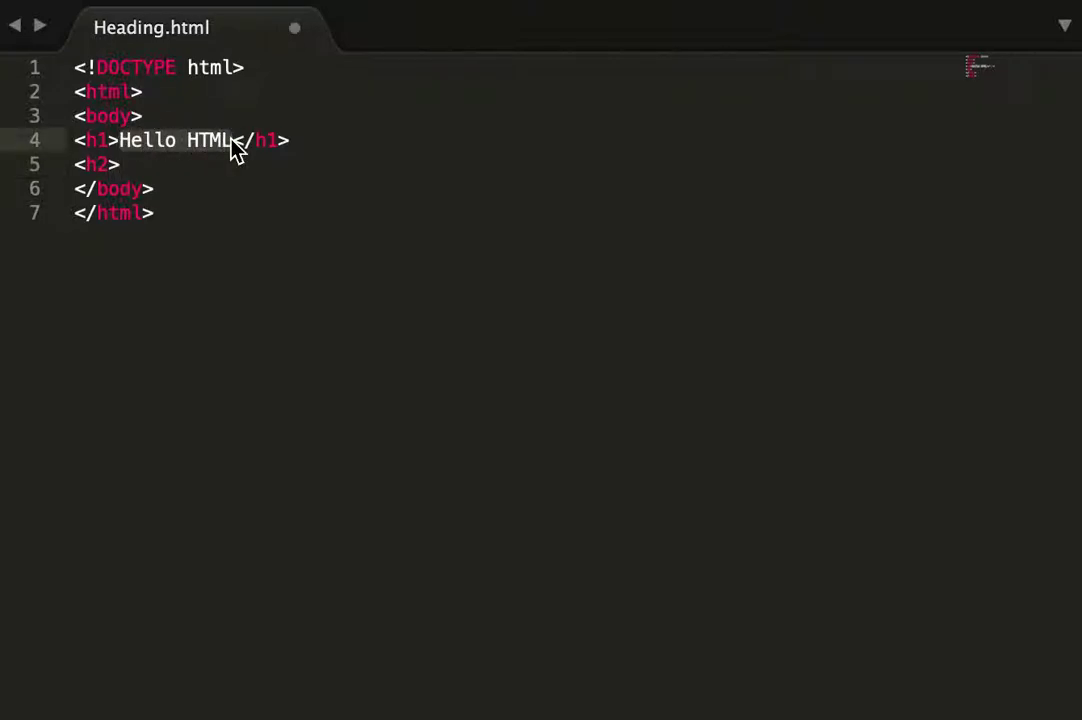
left_click(179, 172)
key("ctrl+v")
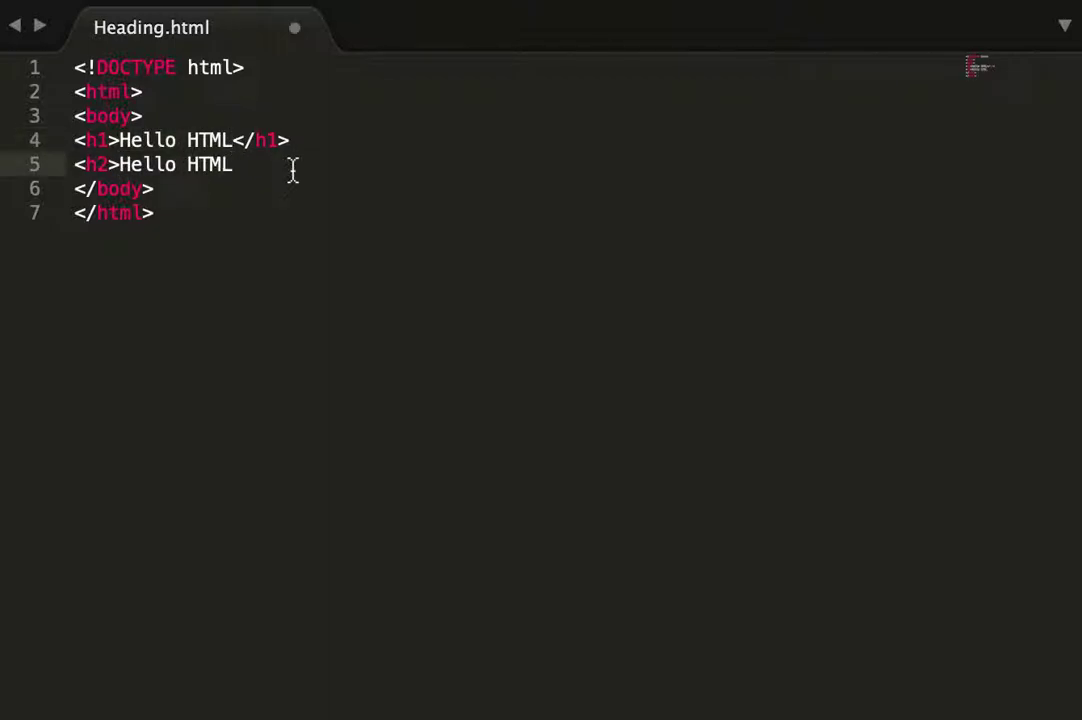
type("</")
type("/h2")
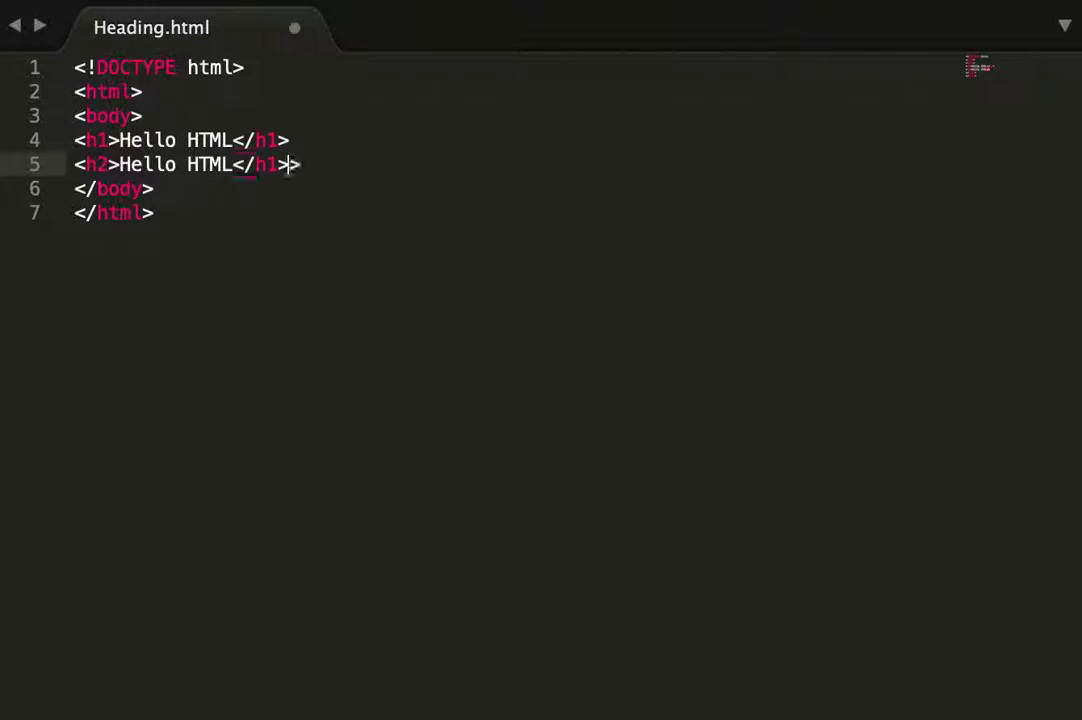
type(">h3")
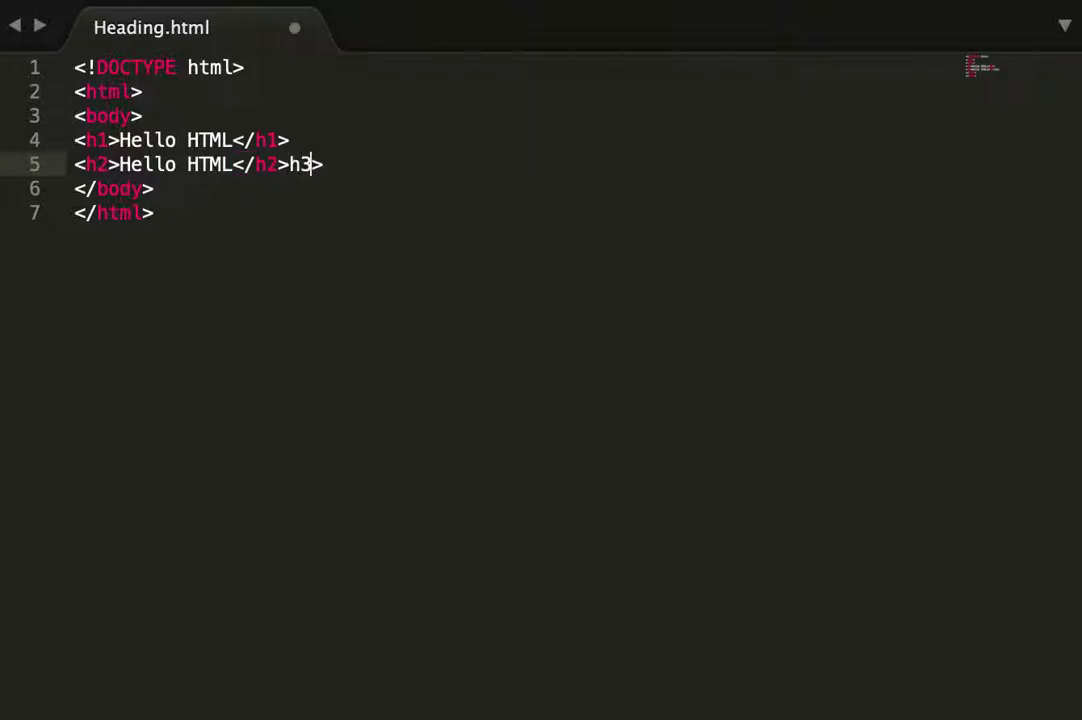
key("BackSpace")
key("BackSpace")
key("Delete")
left_click(376, 191)
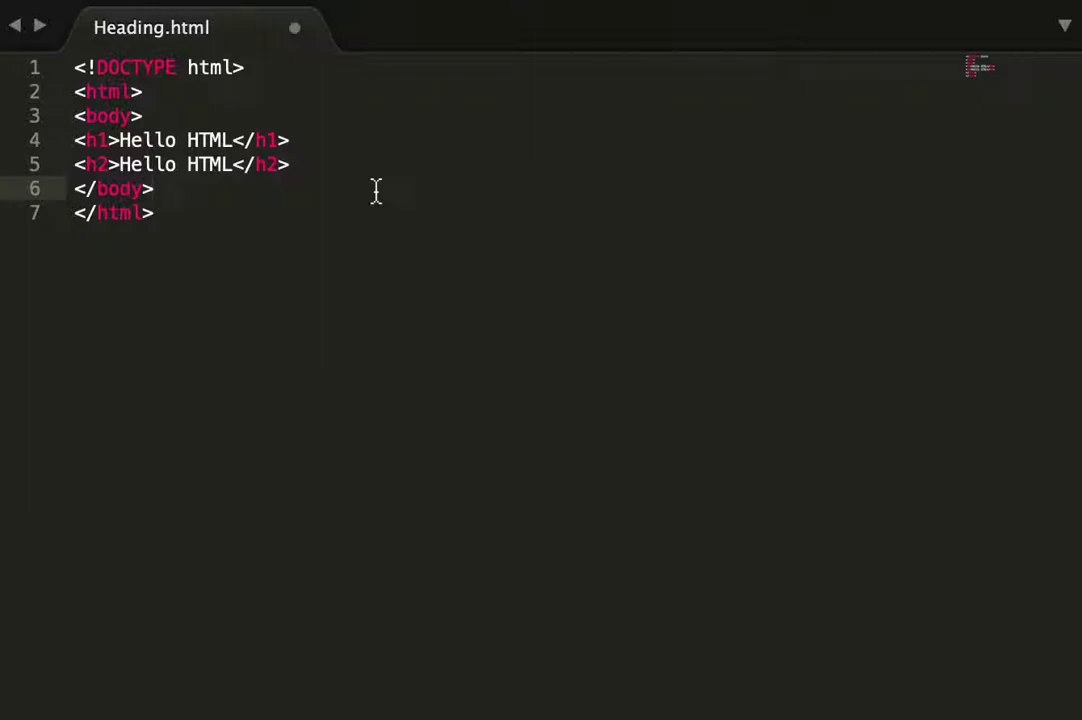
Save Heading.html, dismiss the license notice, and reload Chrome to show the h2 heading
key("super+s")
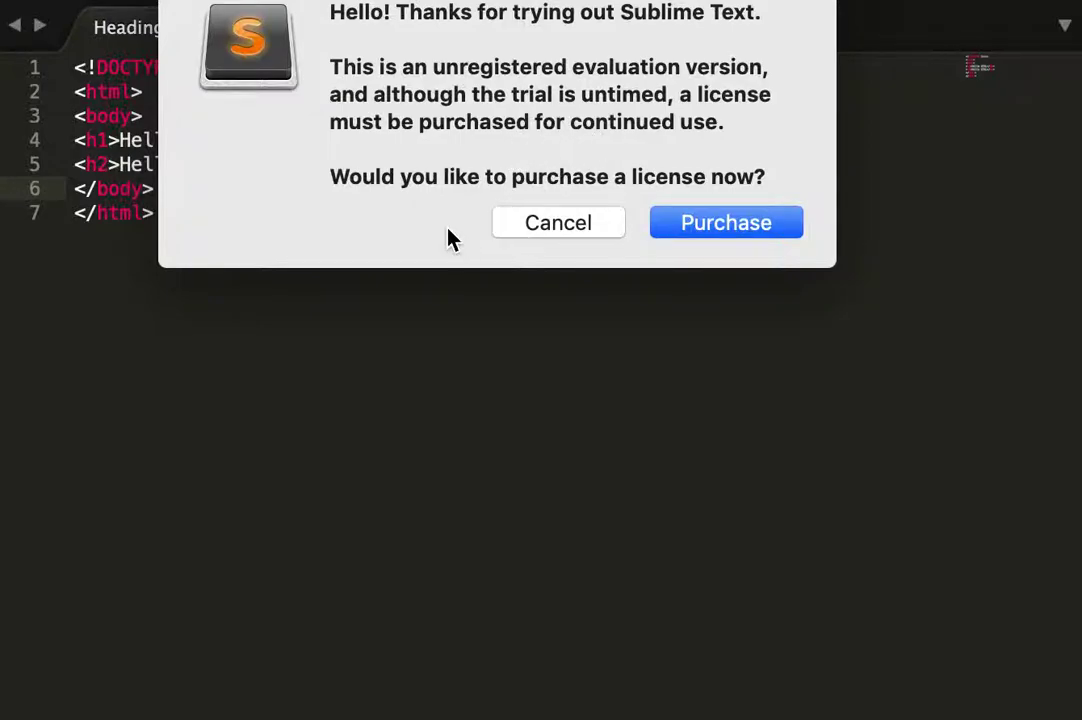
left_click_drag(578, 2, 770, 0)
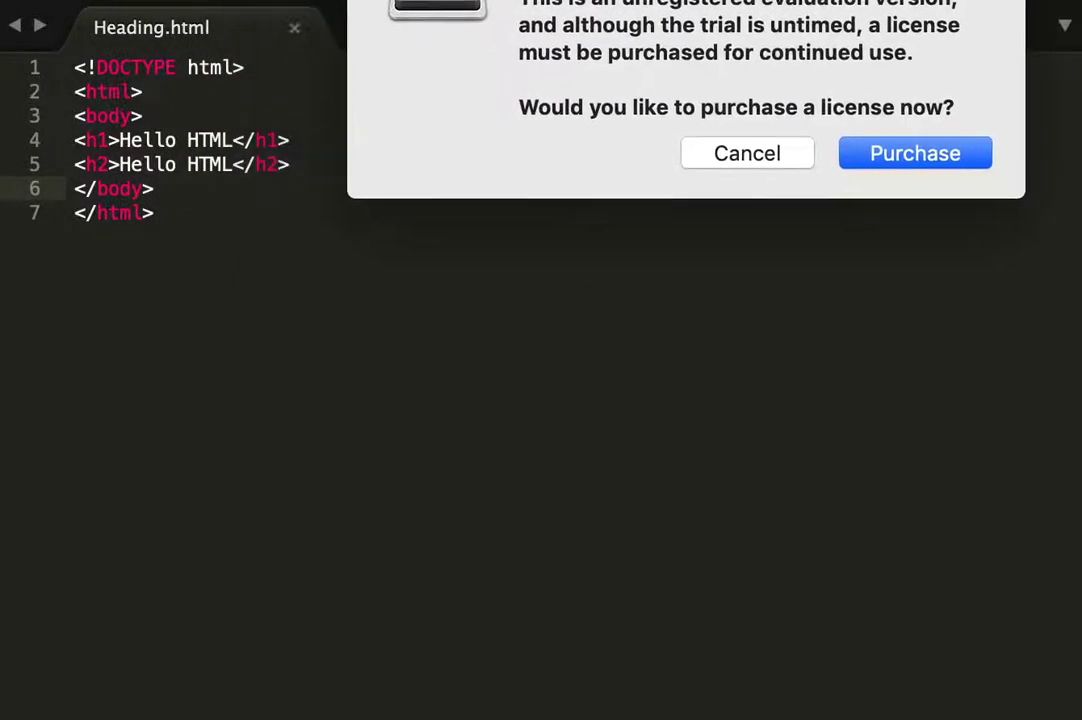
left_click_drag(600, 5, 1025, 94)
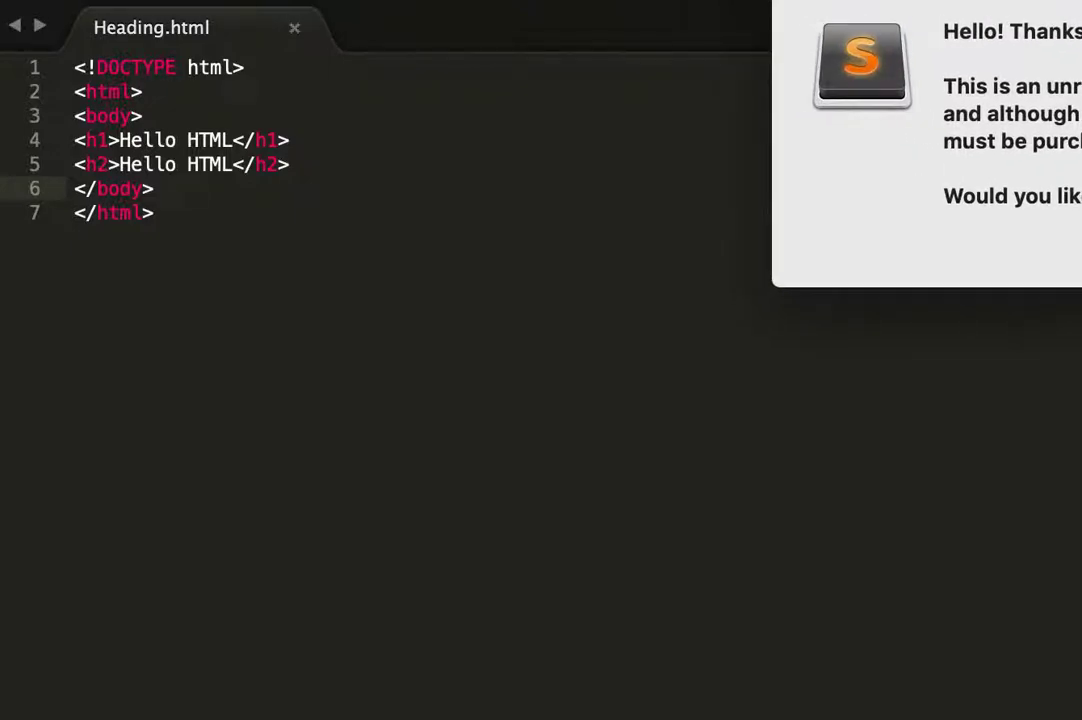
key("Escape")
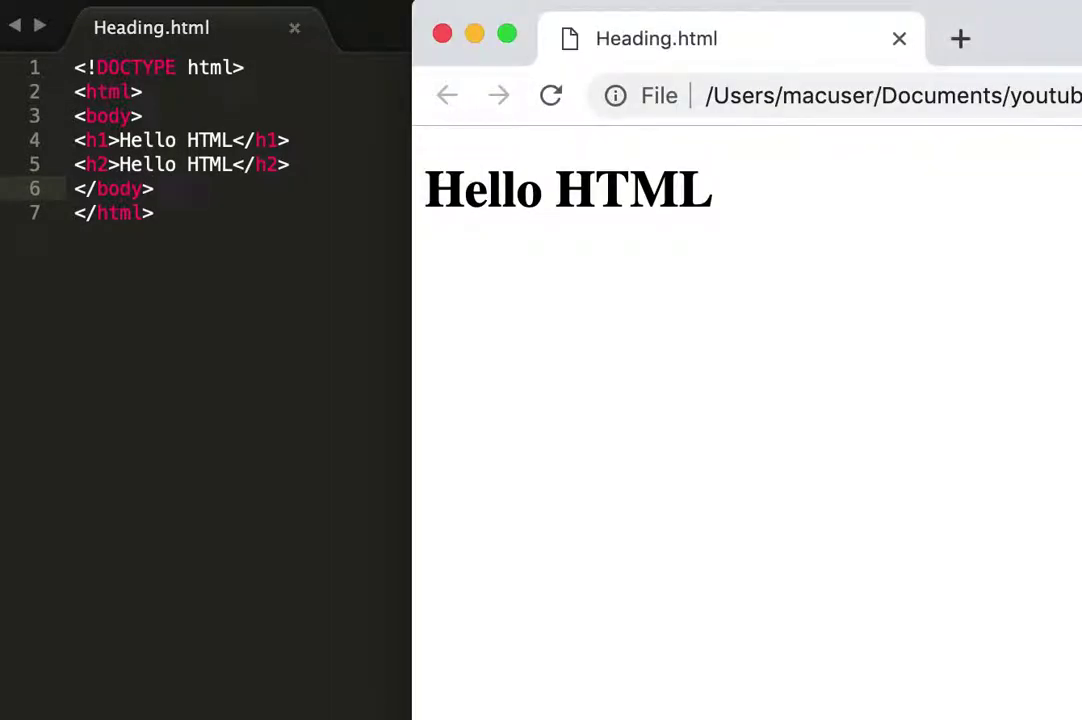
left_click(556, 98)
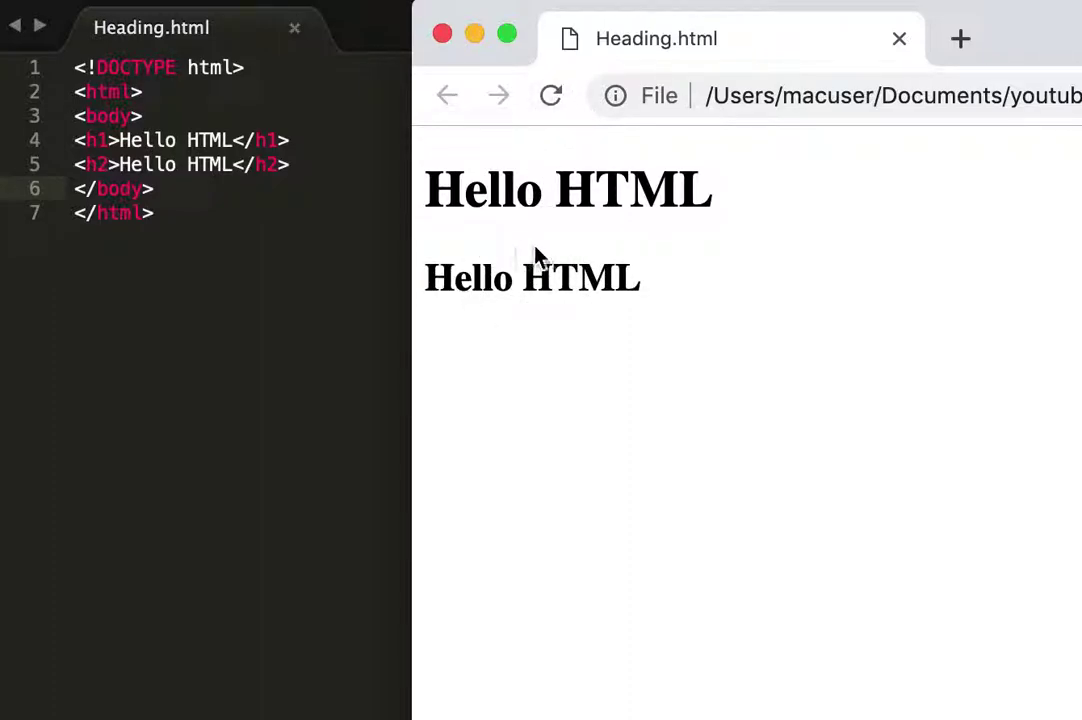
left_click(286, 202)
left_click_drag(292, 164, 72, 140)
key("ctrl+c")
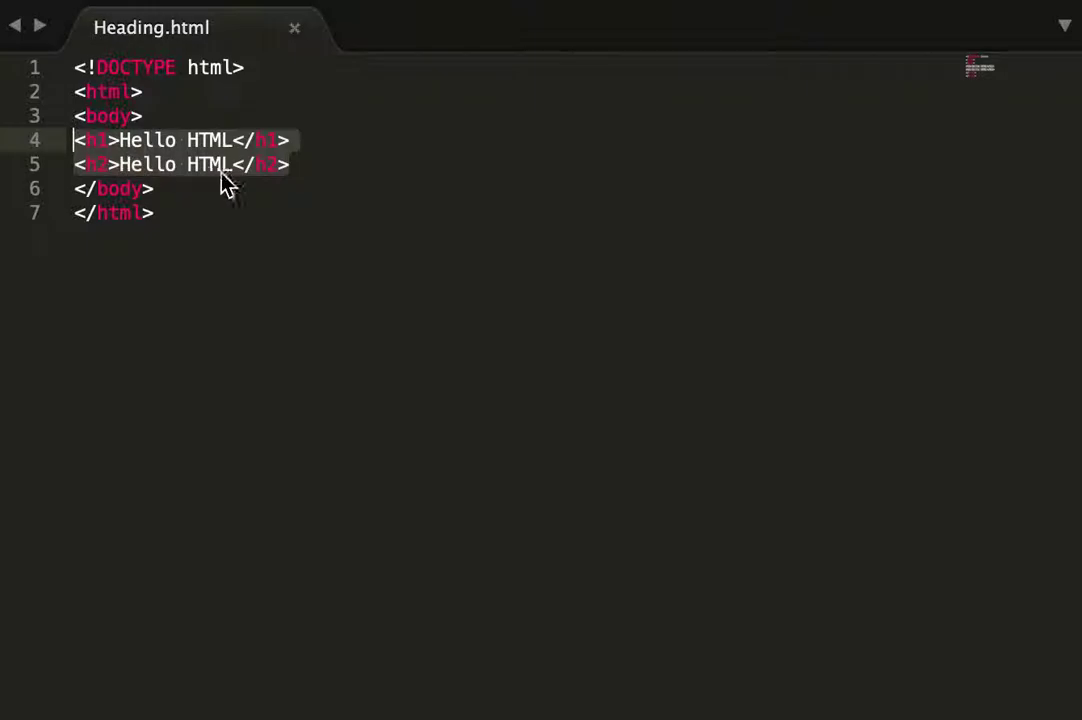
Paste two more copies of the h1/h2 heading pair below the existing headings
left_click(309, 172)
key("Return")
key("Return")
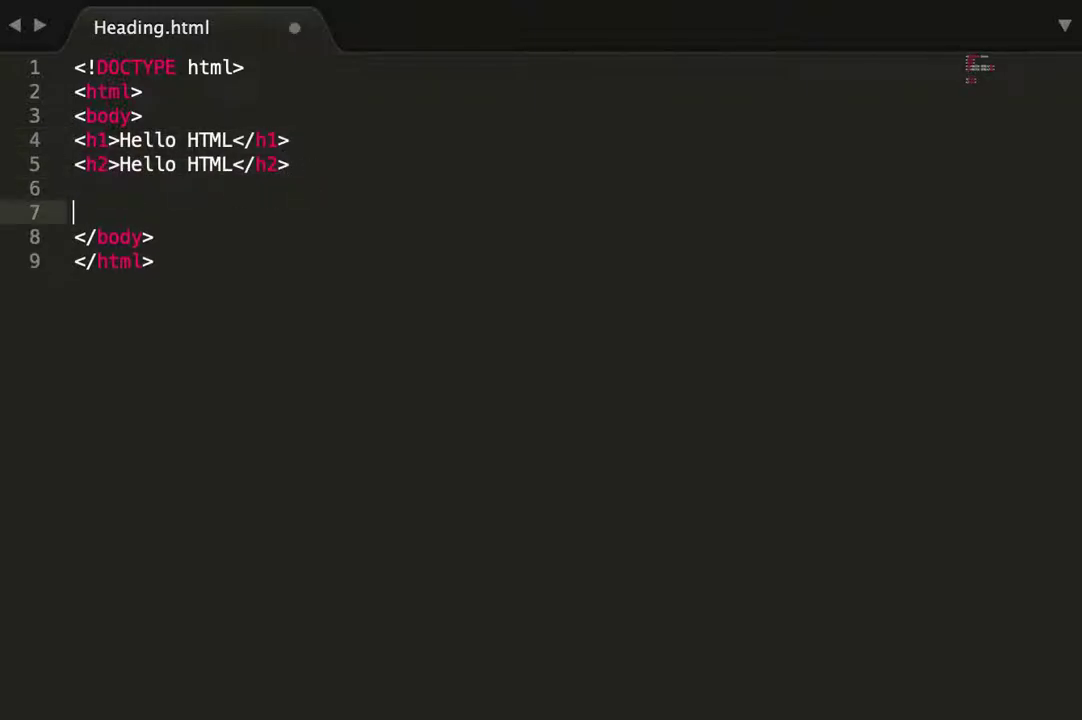
key("Up")
key("ctrl+v")
key("Return")
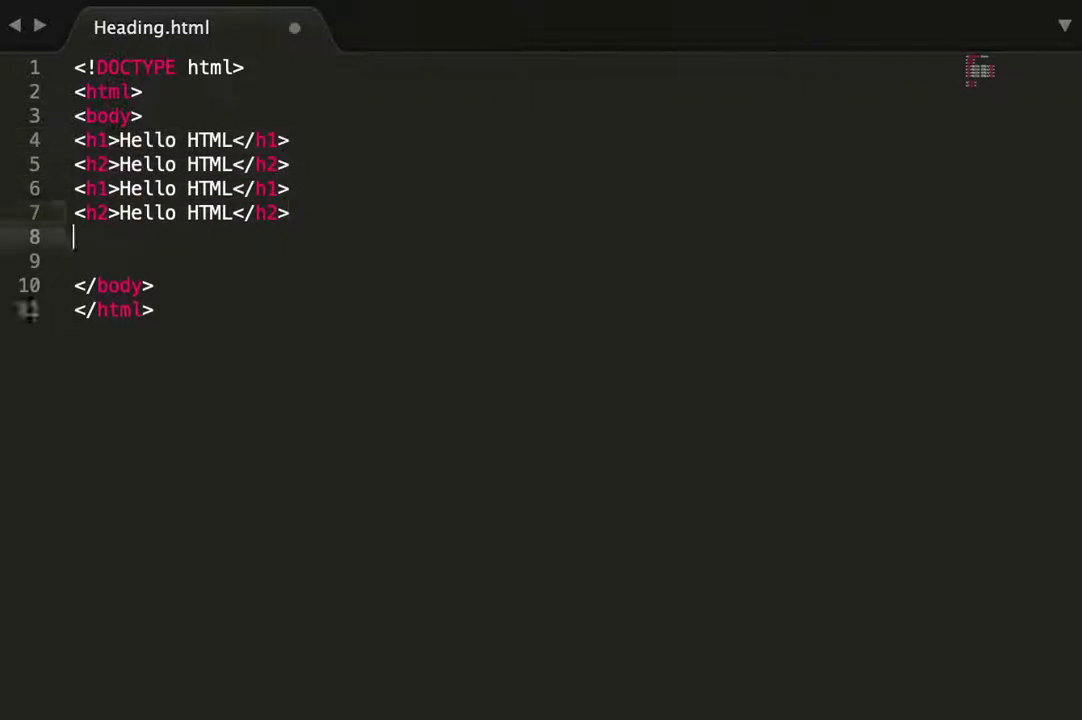
key("ctrl+v")
key("Down")
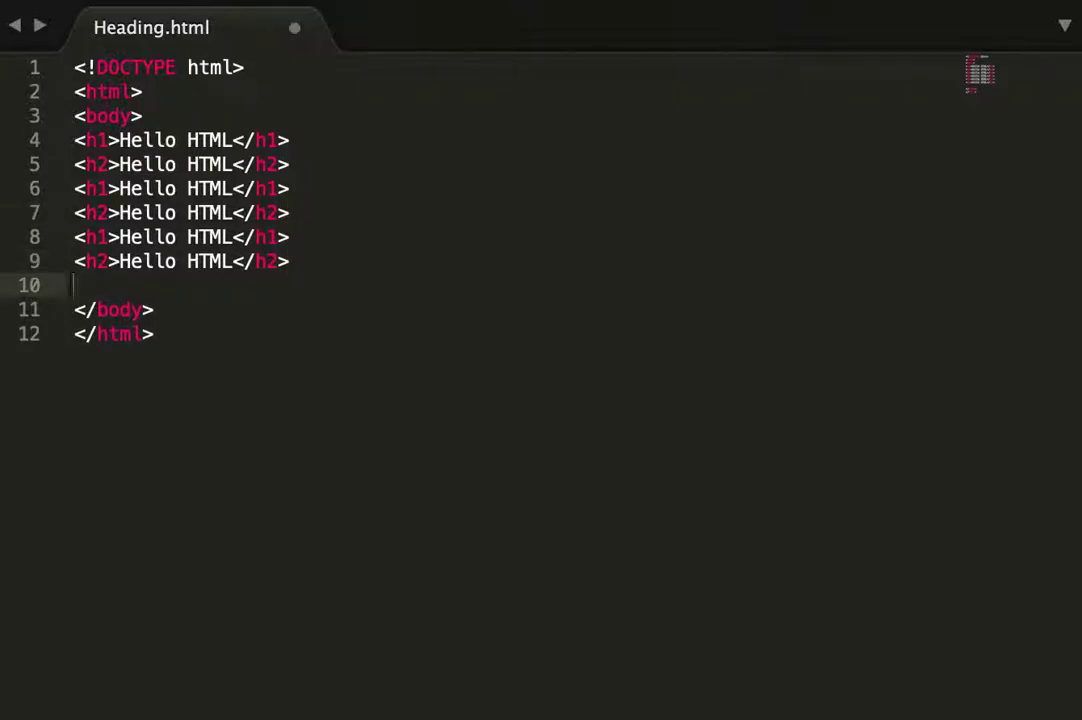
key("BackSpace")
Renumber the pasted lines 6 and 7 into h3 and h4 headings
key("Up")
key("Up")
key("Up")
key("Left")
key("Left")
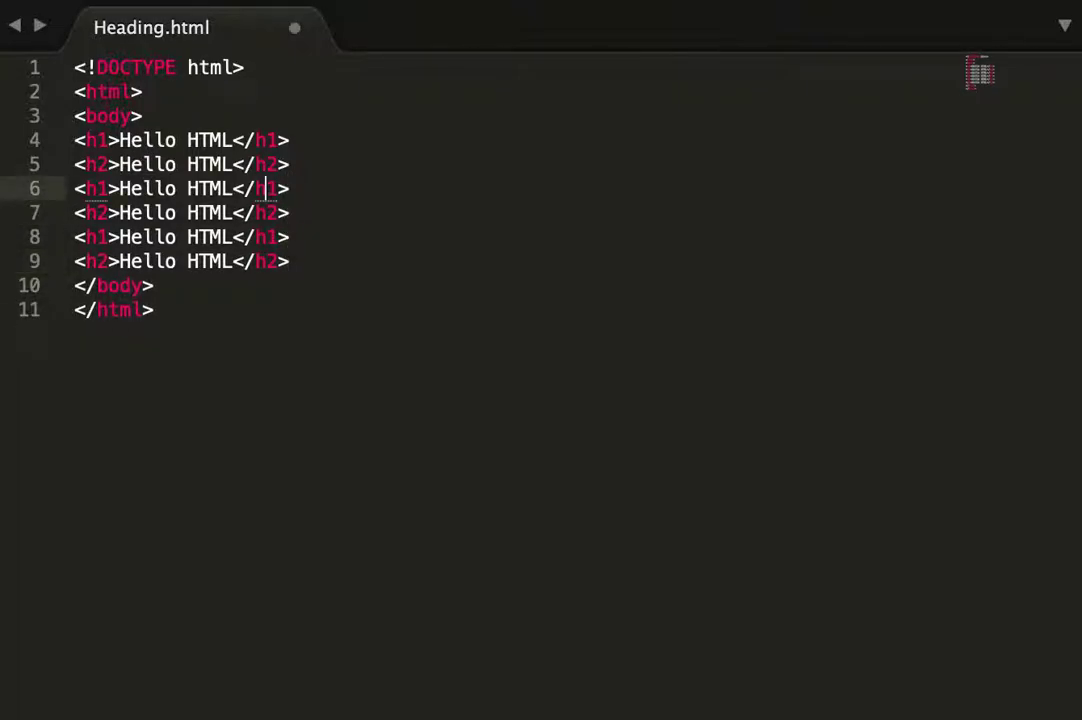
key("Left")
key("Left")
key("Left")
key("Left")
key("Left")
key("Left")
key("Left")
key("Left")
key("Left")
key("Left")
key("Left")
key("Left")
key("Left")
key("BackSpace")
type("3")
key("Right")
key("Right")
key("Right")
key("Right")
key("Right")
key("Right")
key("Right")
key("Right")
key("Right")
key("Right")
key("BackSpace")
type("3")
key("Down")
key("BackSpace")
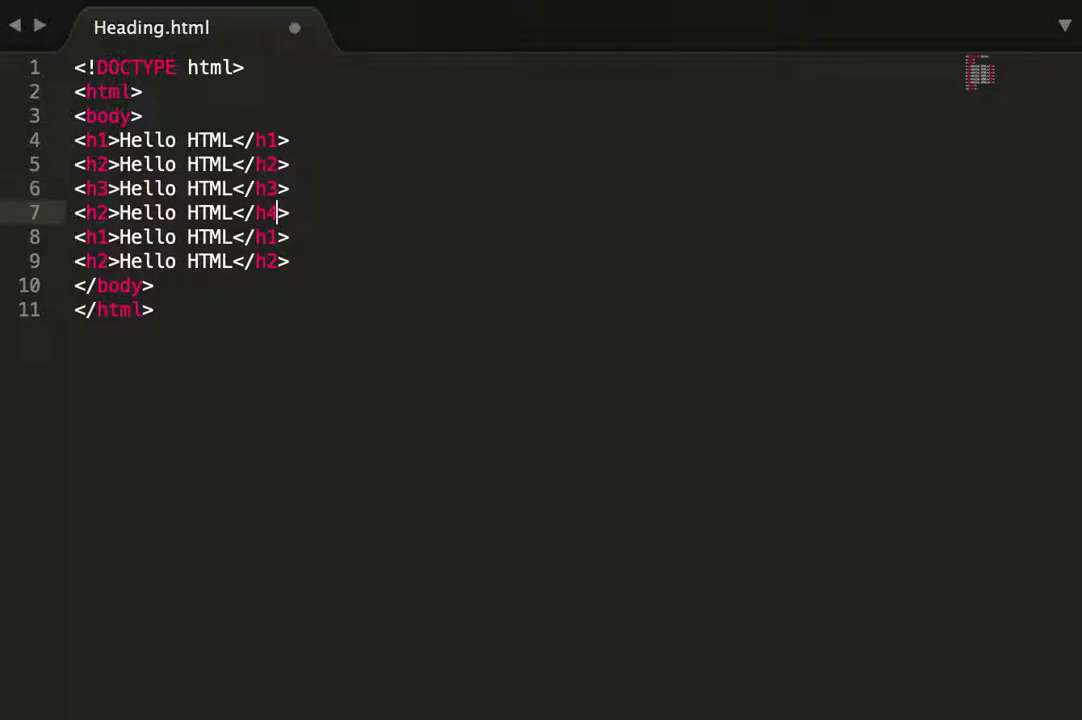
key("Down")
key("Up")
type("4")
key("Left")
key("Left")
key("Left")
key("Left")
key("Left")
key("Left")
key("Left")
key("Left")
key("BackSpace")
type("5")
key("Down")
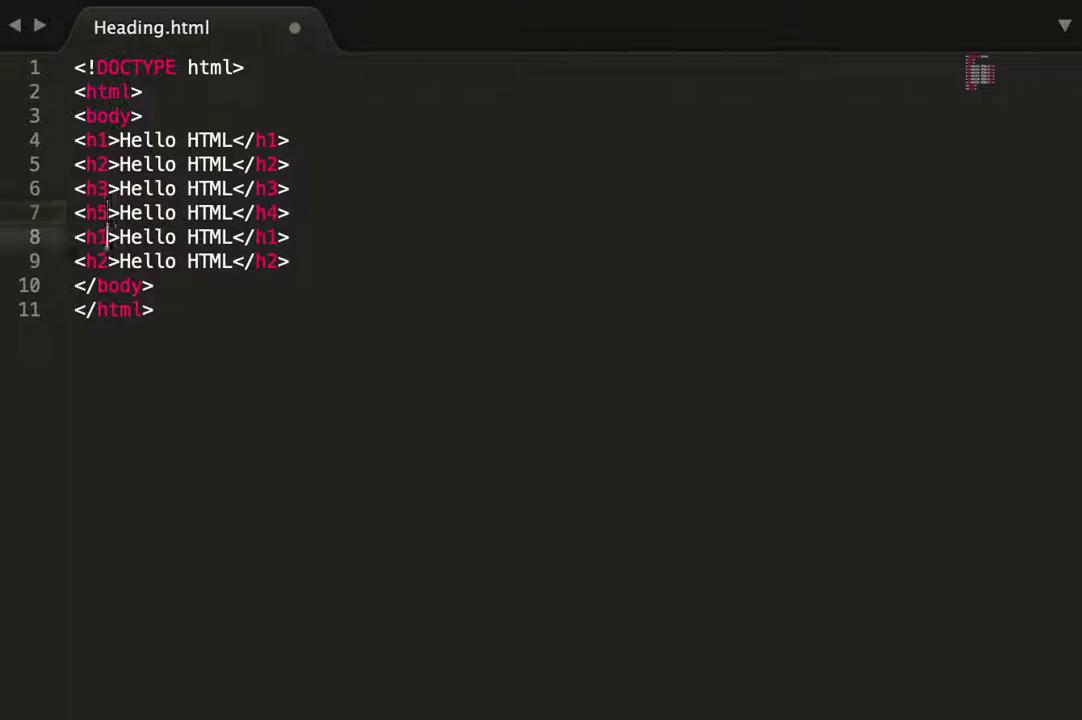
key("BackSpace")
type("6")
key("Up")
key("BackSpace")
key("BackSpace")
type("h4")
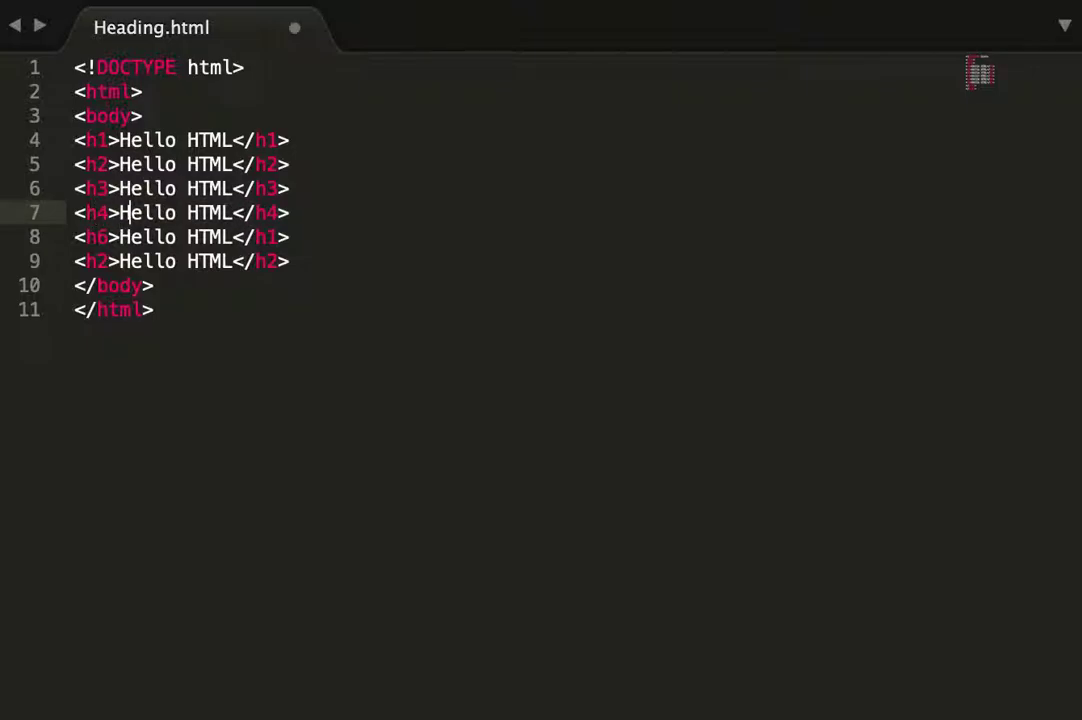
Make lines 8 and 9 h5 and h6 headings with matching closing tags, and save
left_click(163, 236)
key("Left")
key("Left")
key("Left")
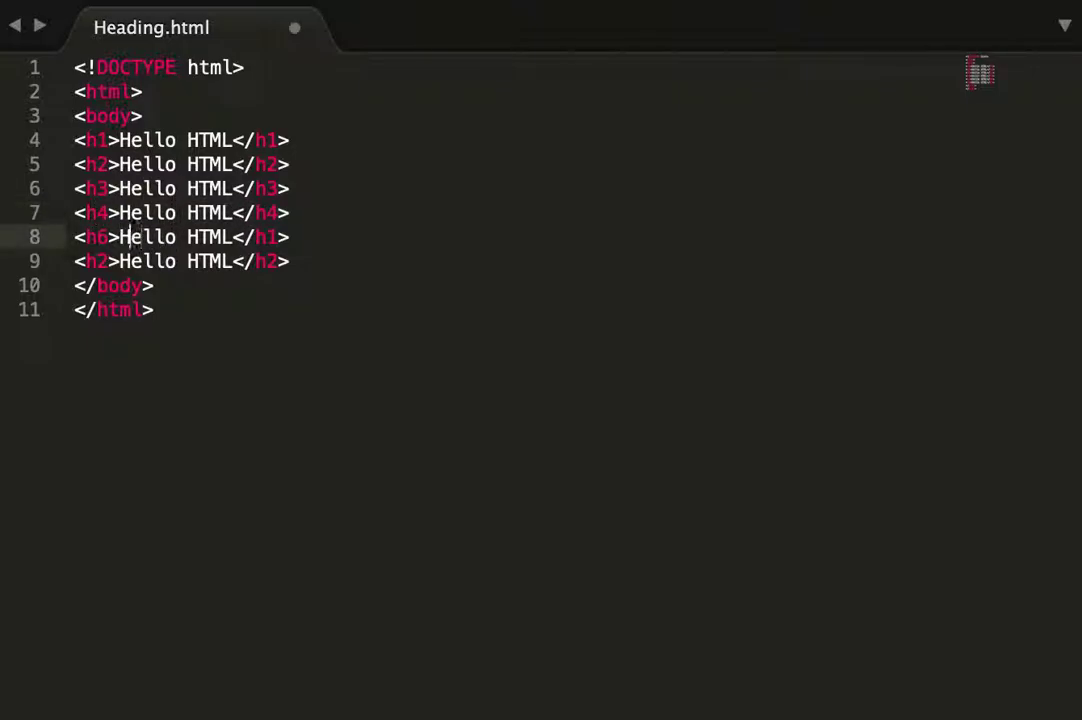
key("Left")
key("Left")
key("BackSpace")
key("BackSpace")
type("h5")
key("Down")
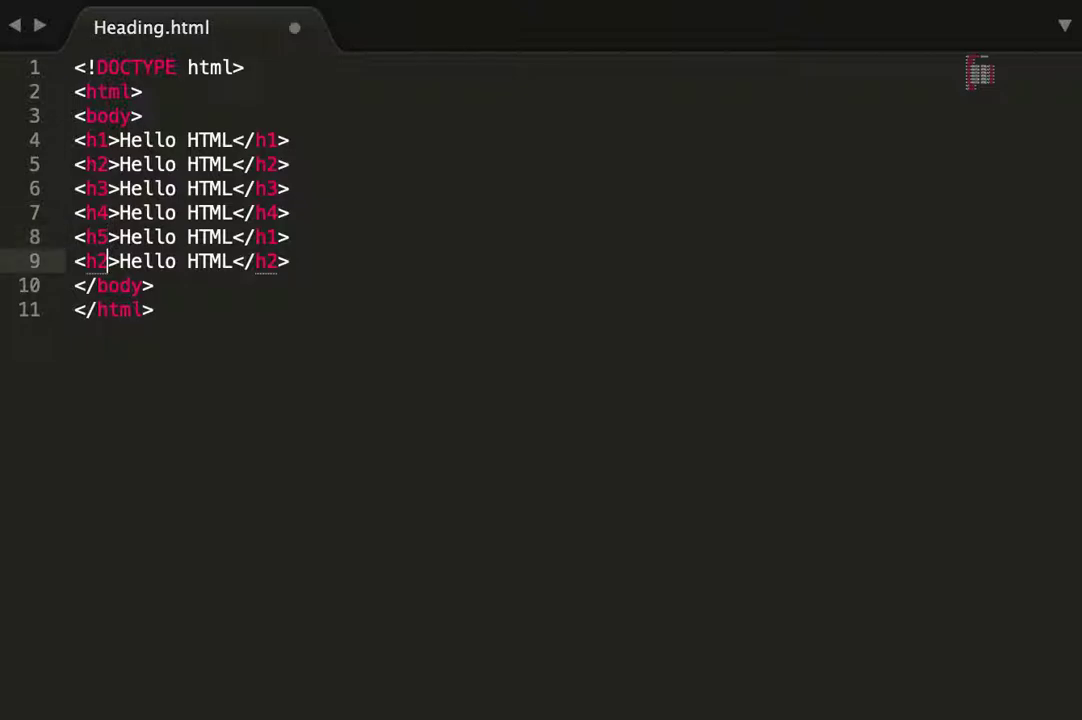
key("BackSpace")
key("BackSpace")
type("h6")
key("Right")
left_click(255, 261)
left_click(277, 237)
key("BackSpace")
type("5")
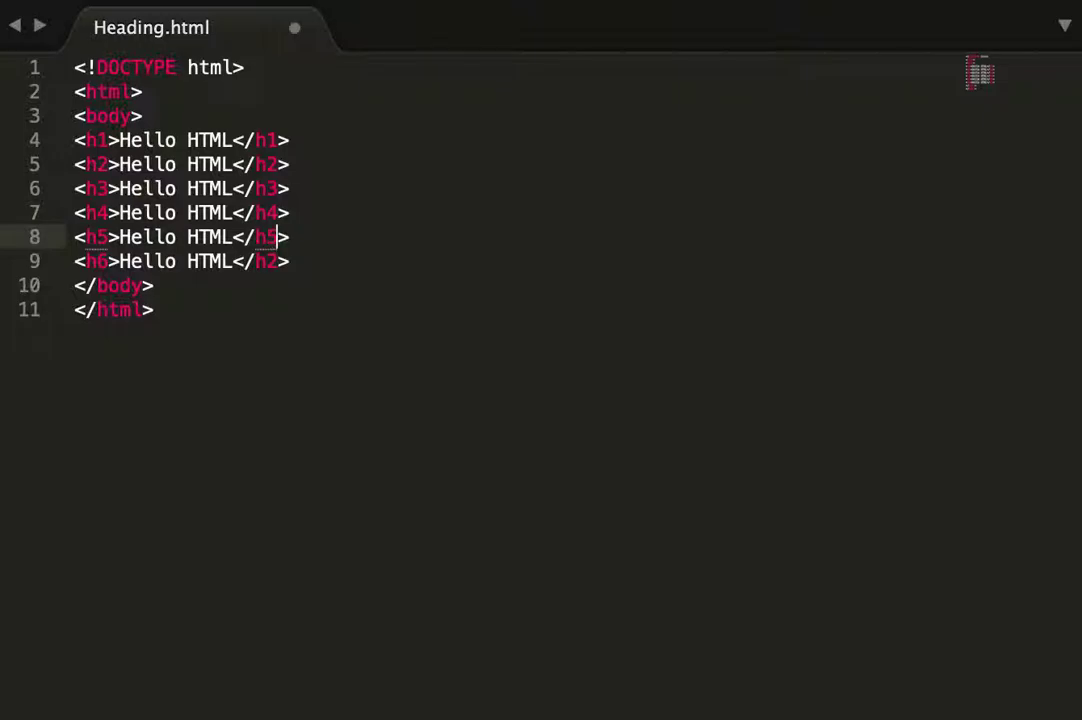
key("Down")
key("BackSpace")
type("6")
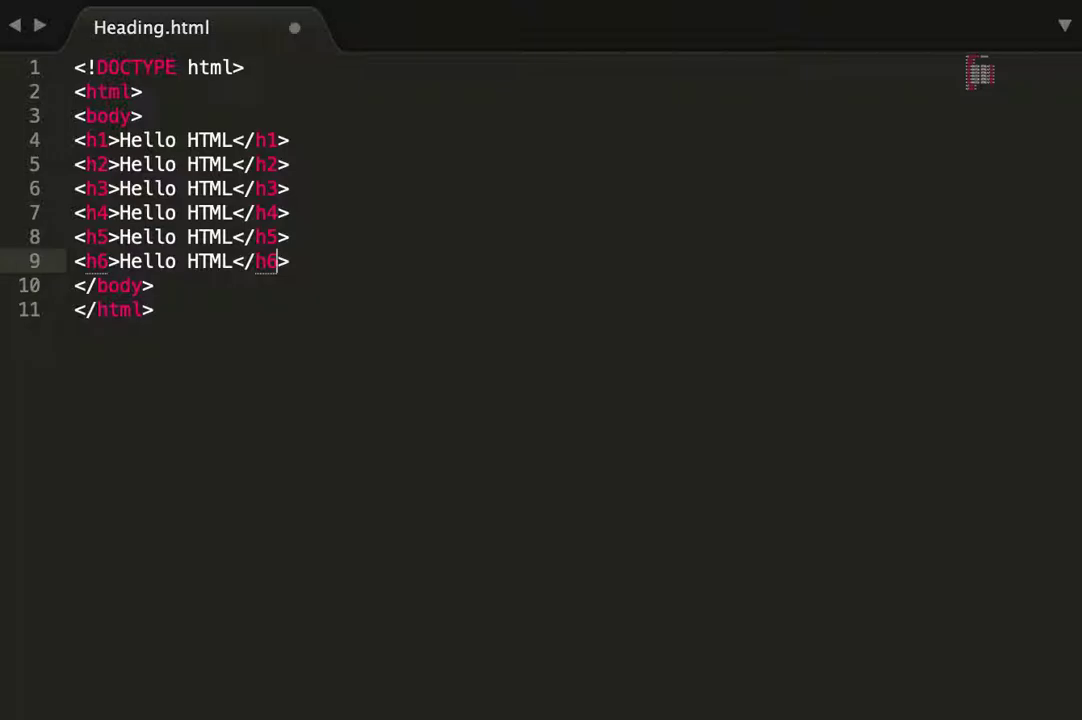
key("ctrl+s")
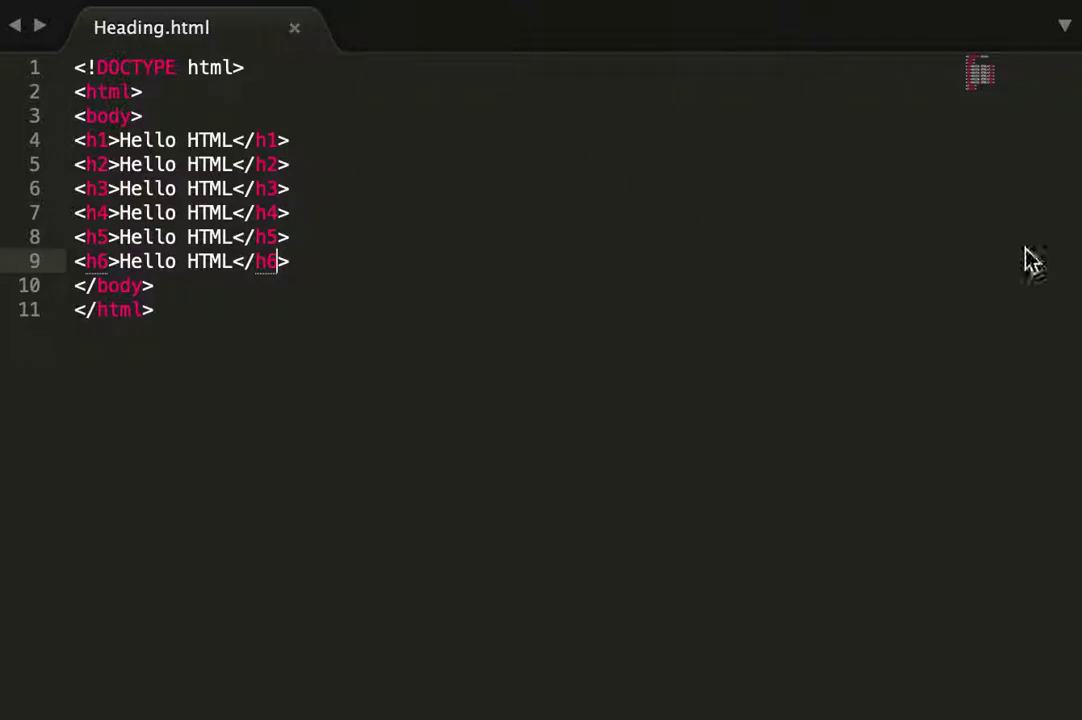
key("alt+Tab")
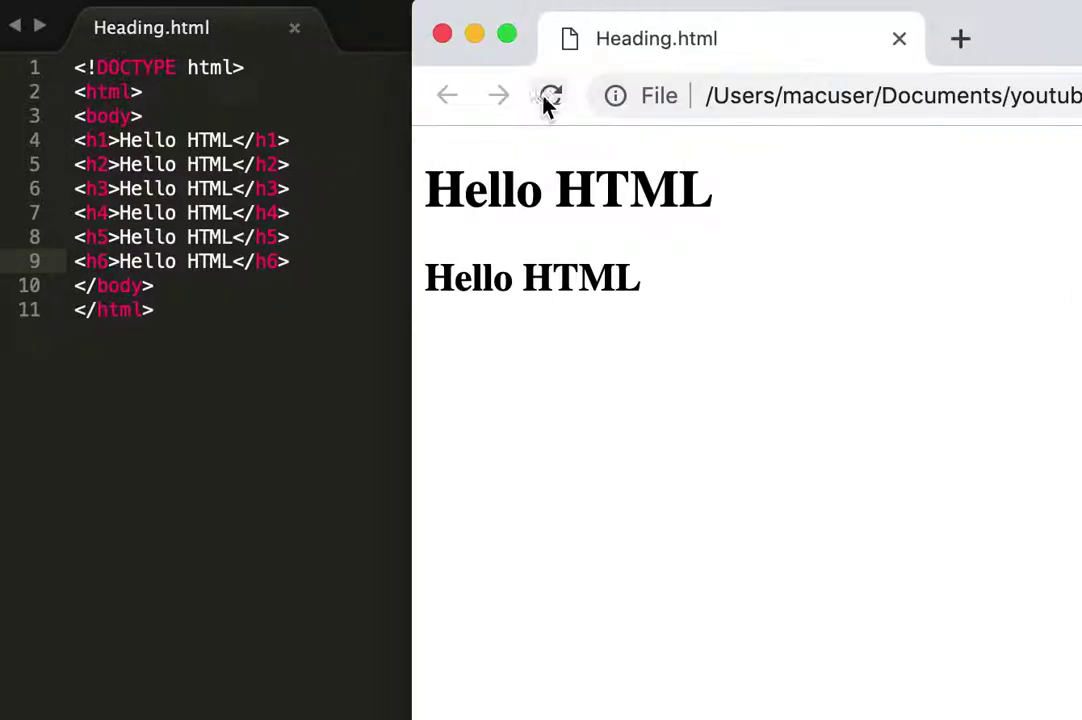
Reload Heading.html in Chrome to show Hello HTML headings h1 through h6
left_click(553, 96)
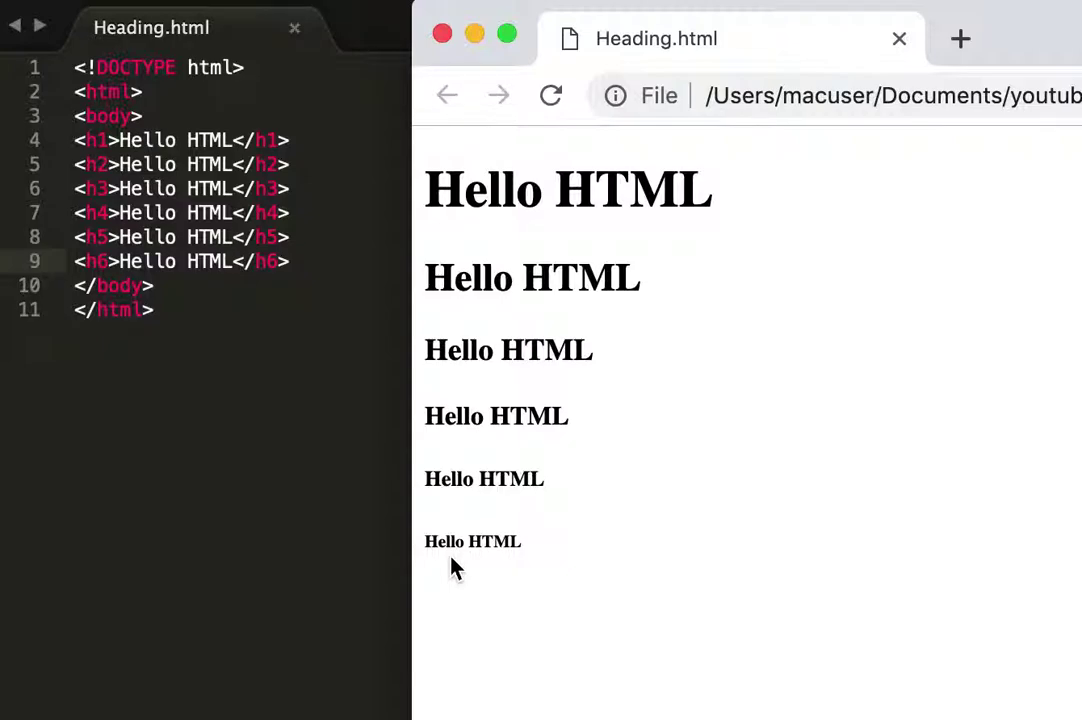
Add an empty <p></p> tag pair on a new line below the h6 heading
left_click(293, 307)
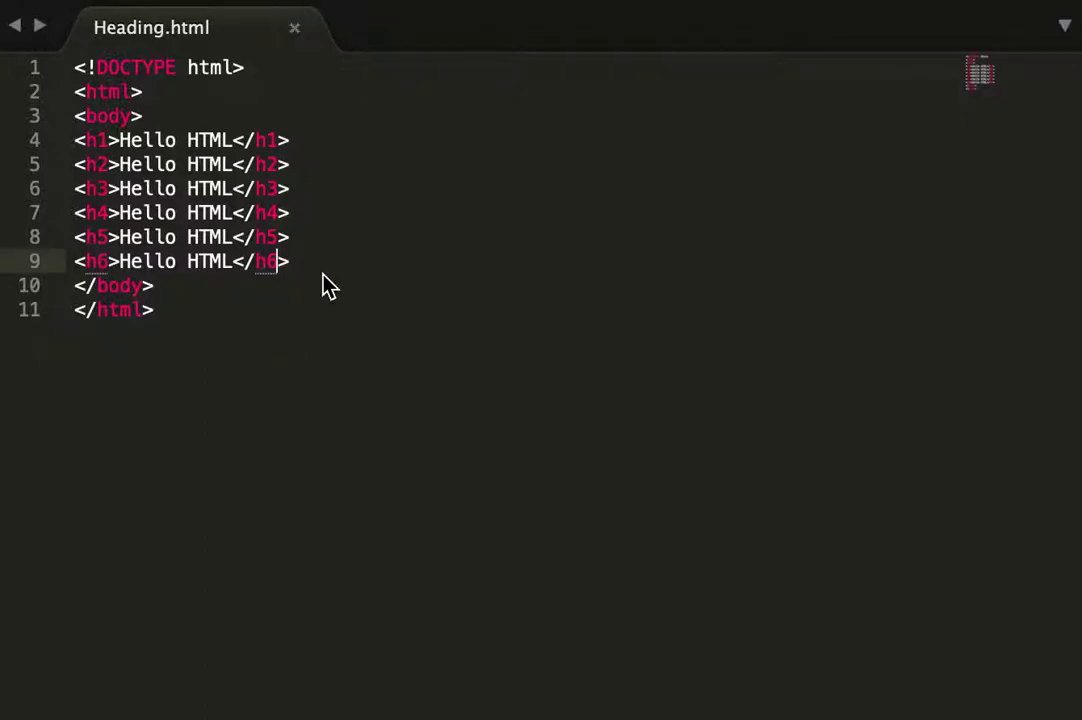
left_click(325, 268)
key("Return")
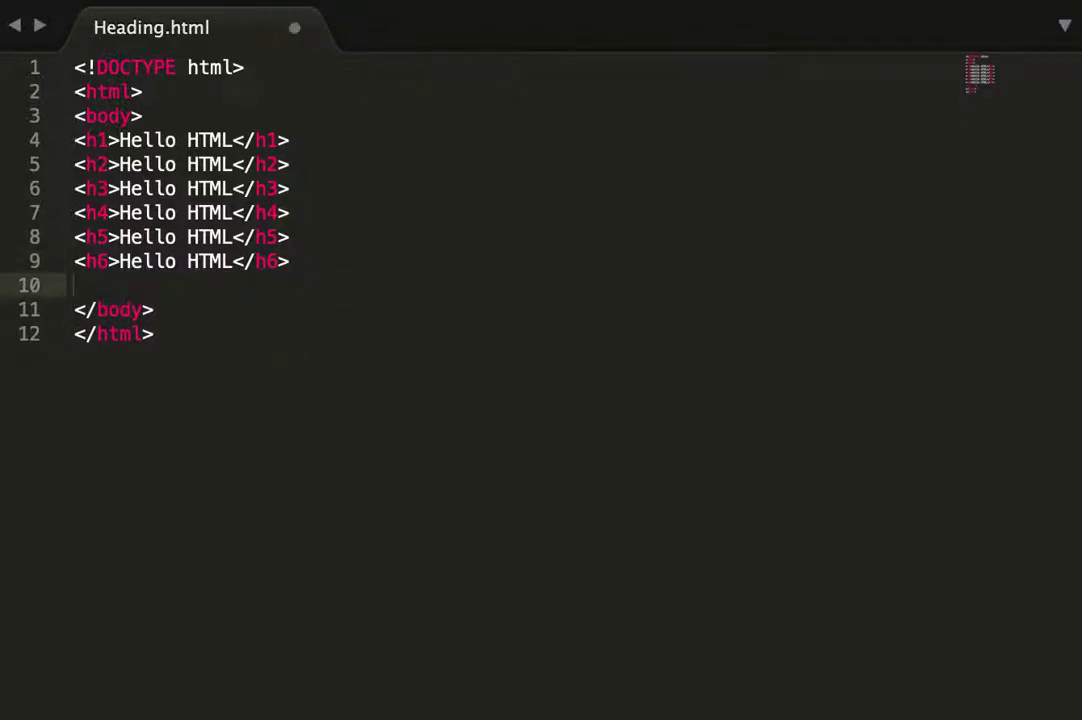
type("<>")
key("Left")
type("p")
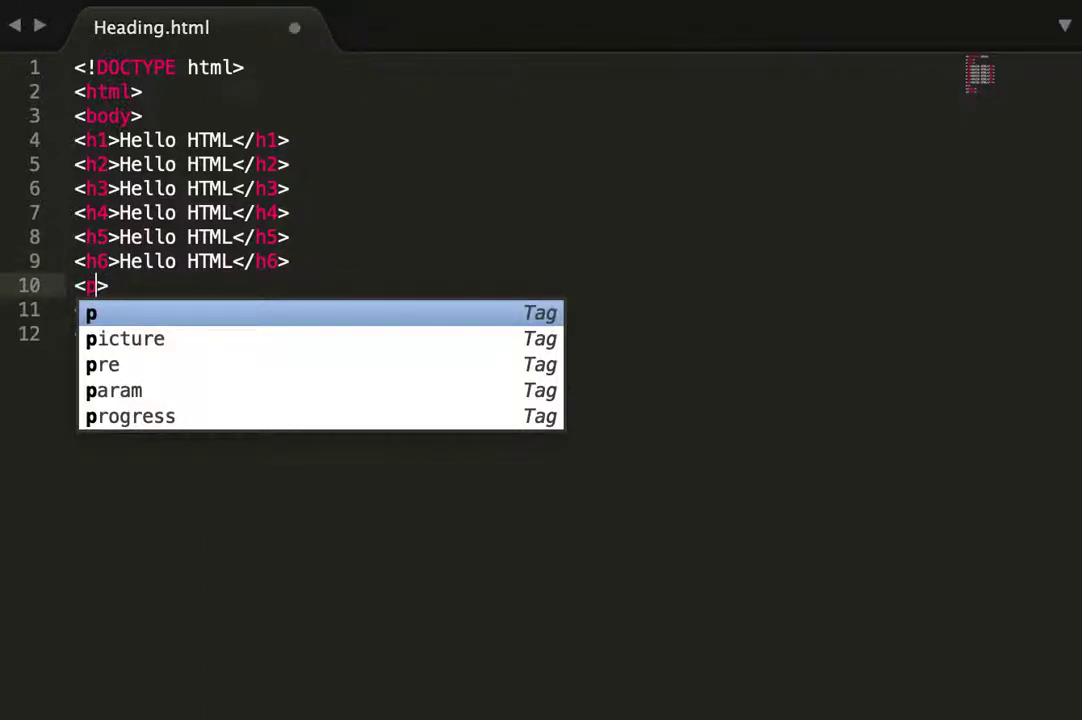
key("Right")
type("<>")
key("Left")
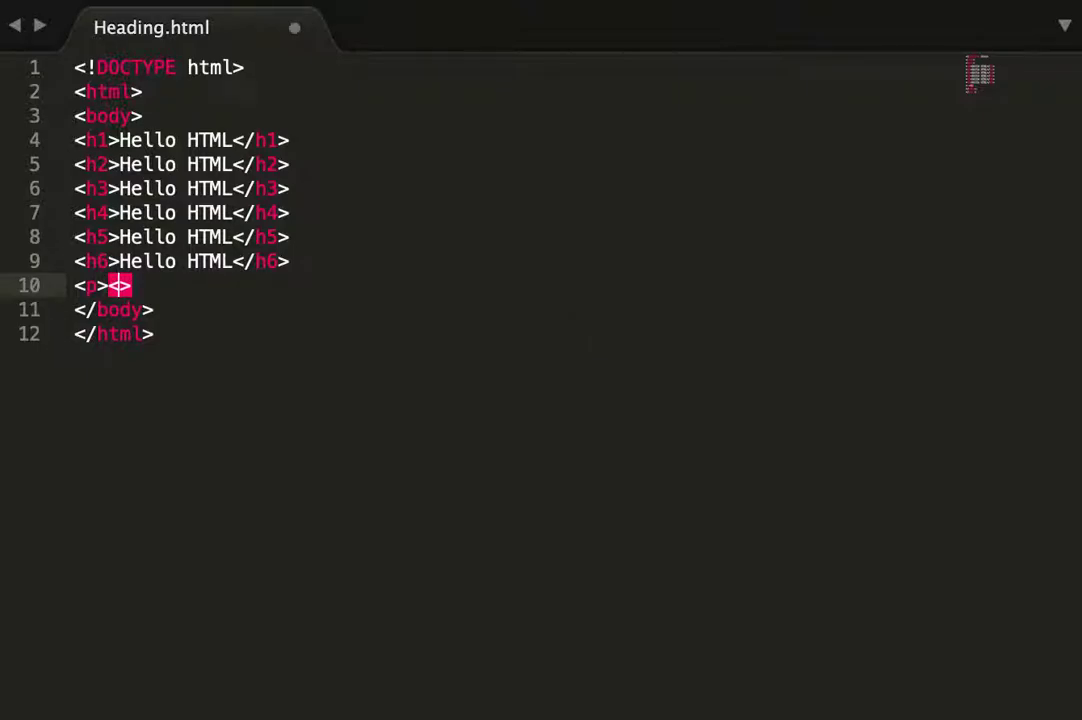
type("/p>")
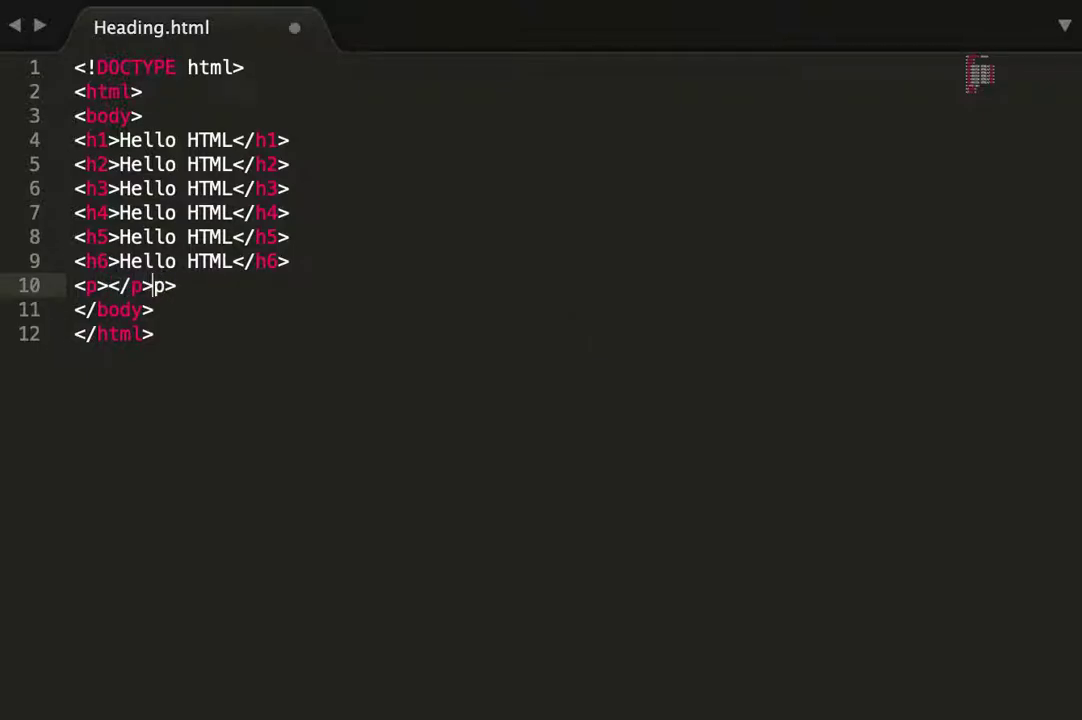
key("BackSpace")
key("BackSpace")
key("Left")
key("Left")
key("Left")
key("Left")
Type 'This is the first HTML programing.' inside the paragraph tags
type("T")
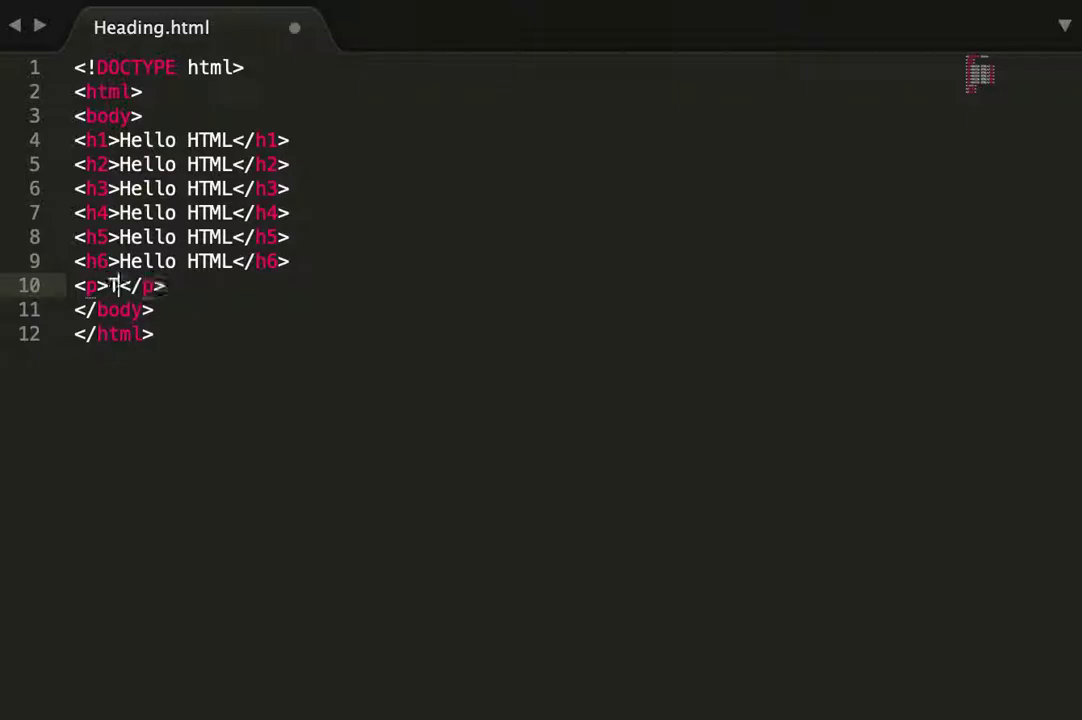
type("his is ")
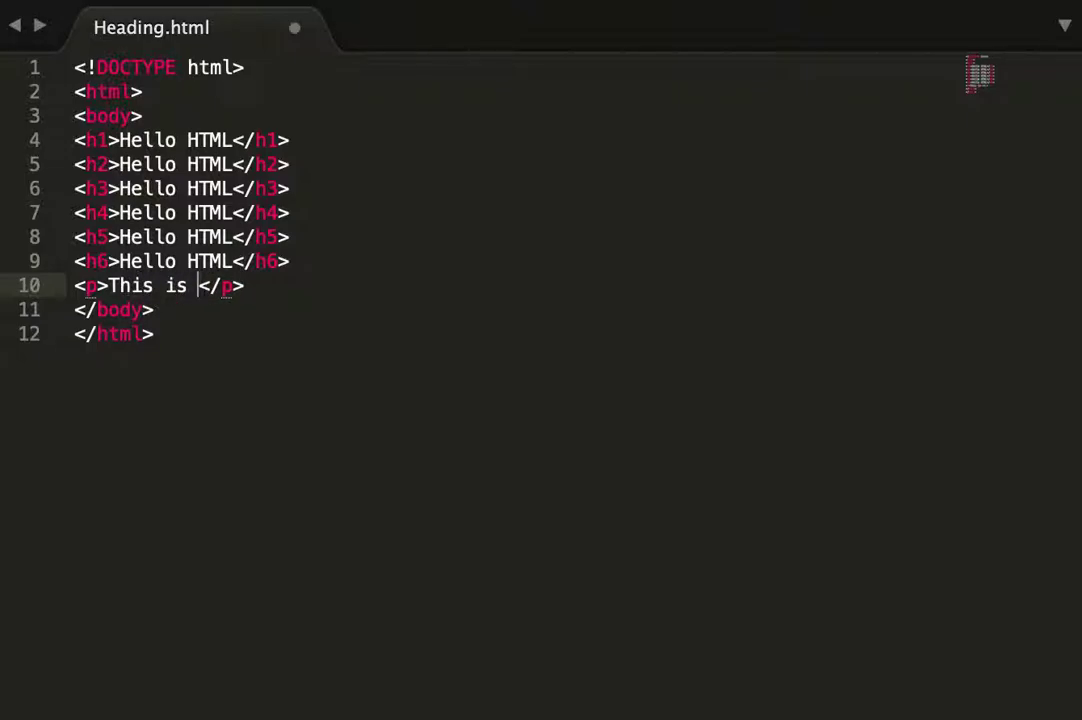
type("the fi")
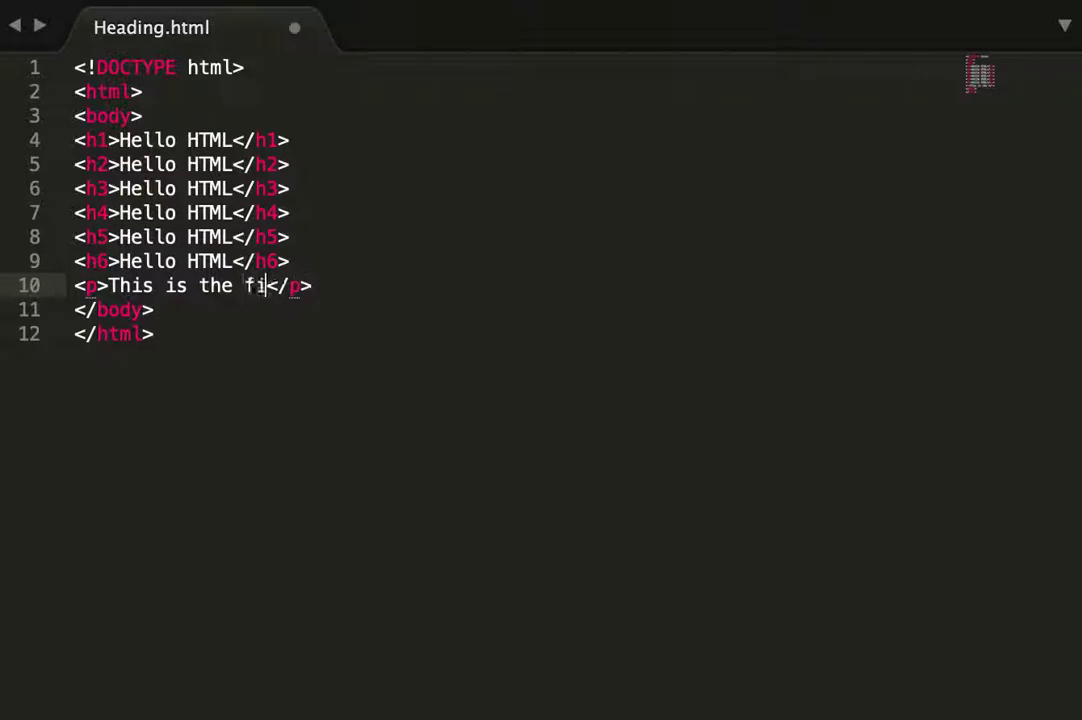
type("rtst")
key("BackSpace")
key("BackSpace")
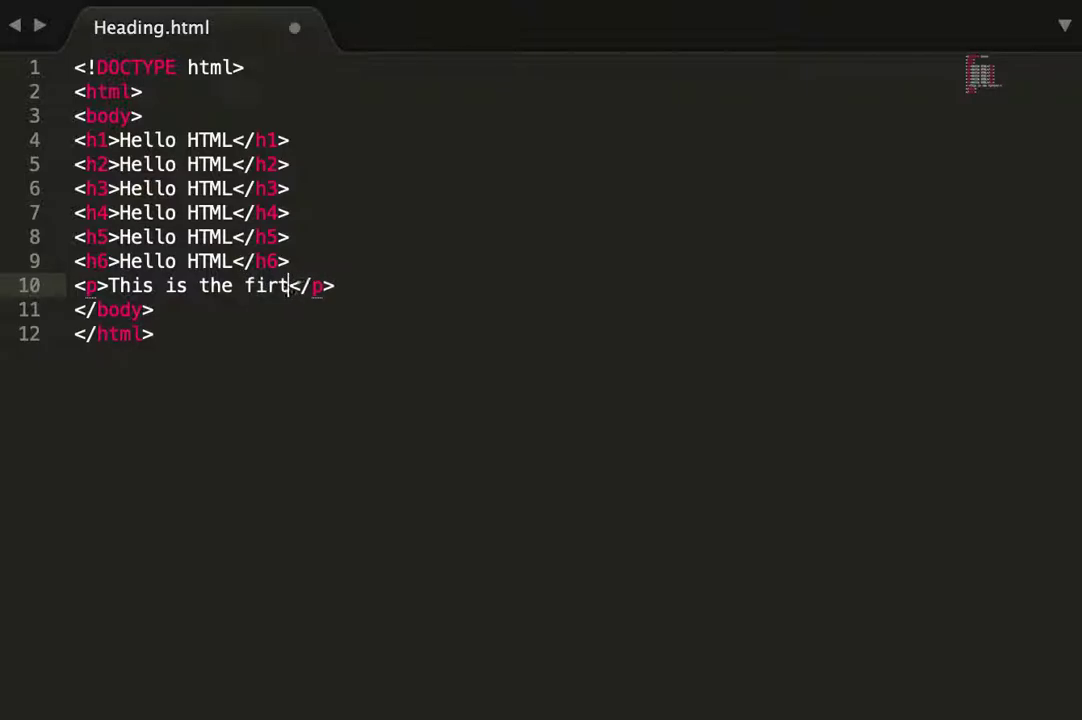
key("BackSpace")
key("BackSpace")
key("BackSpace")
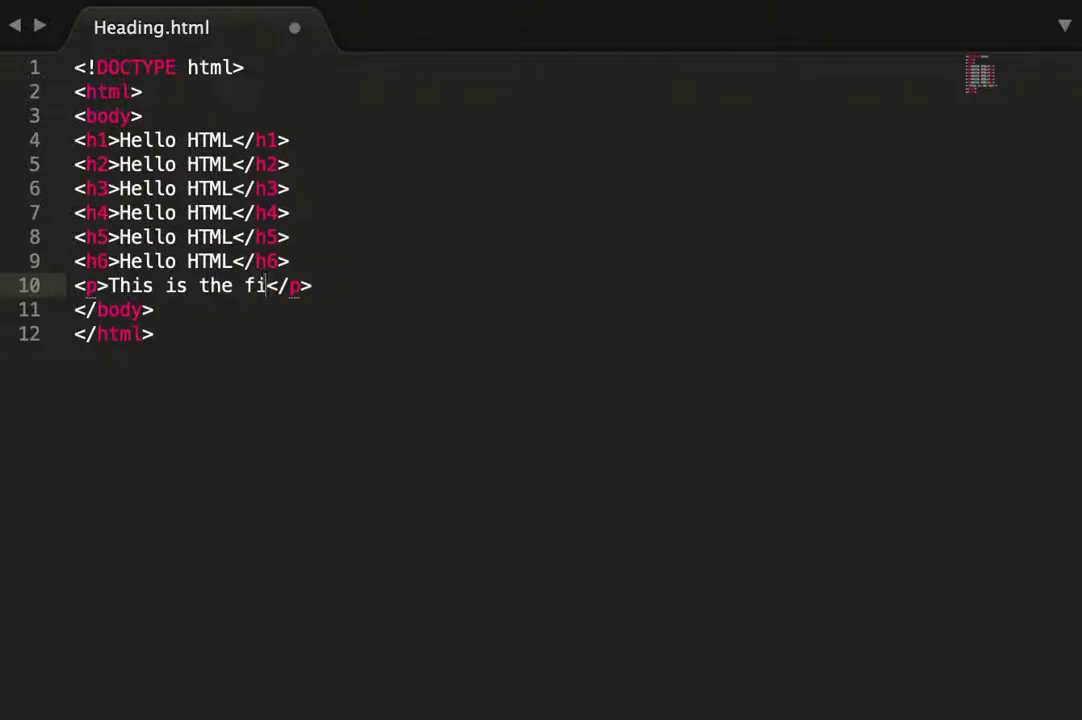
type("rst ")
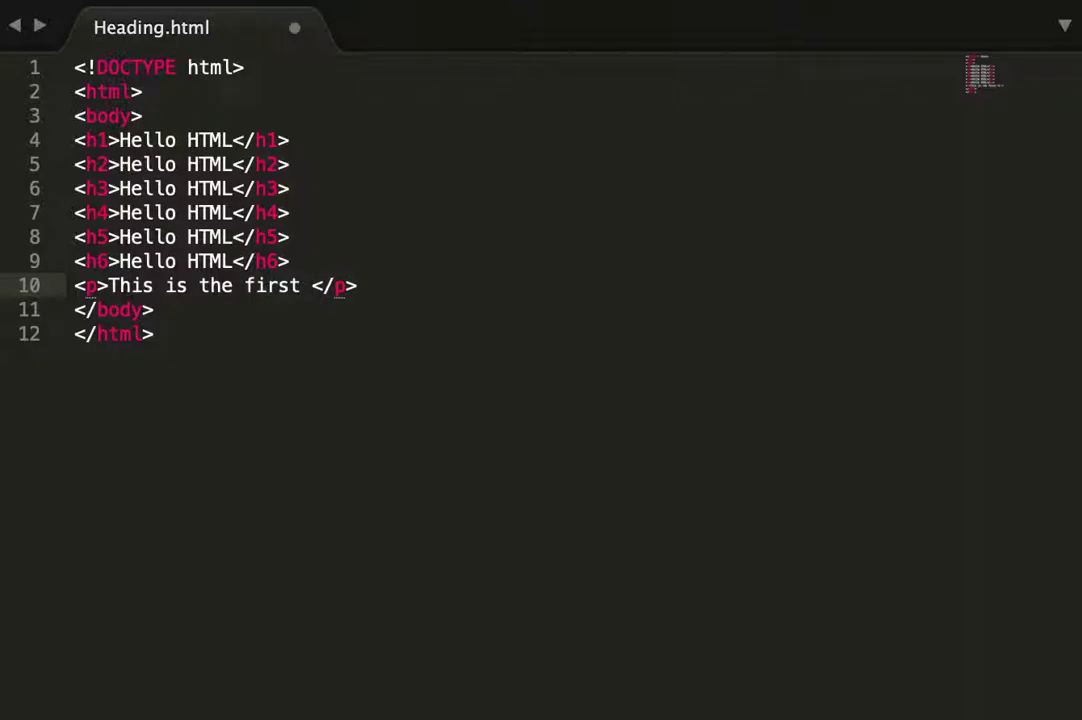
type("HTML")
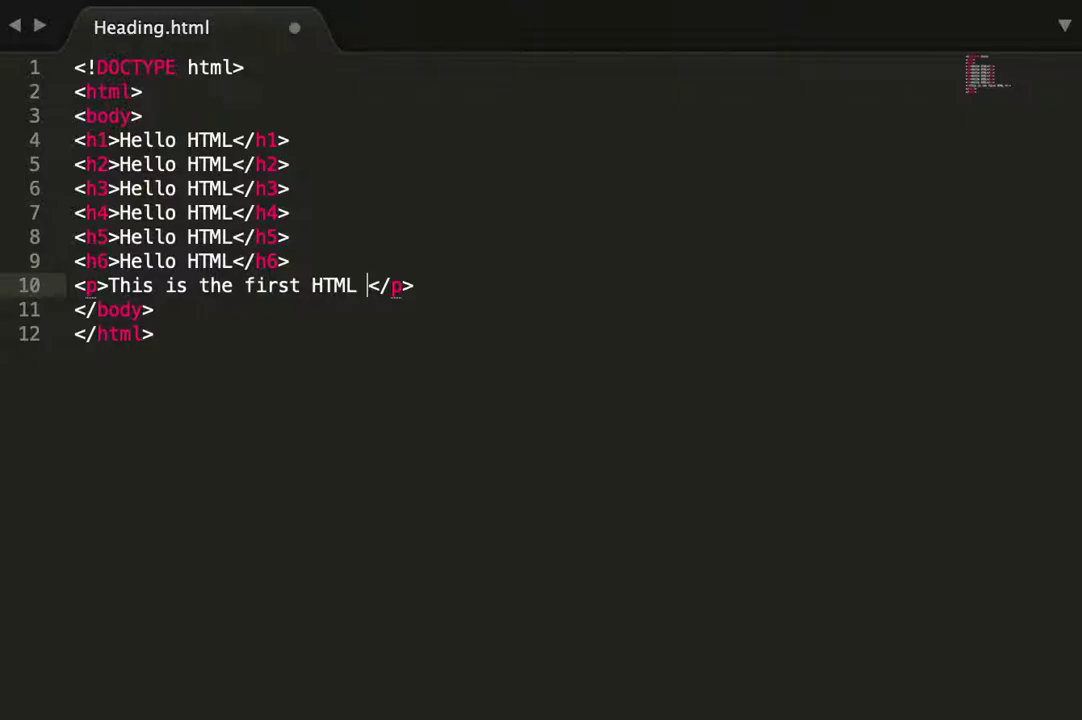
type("progra")
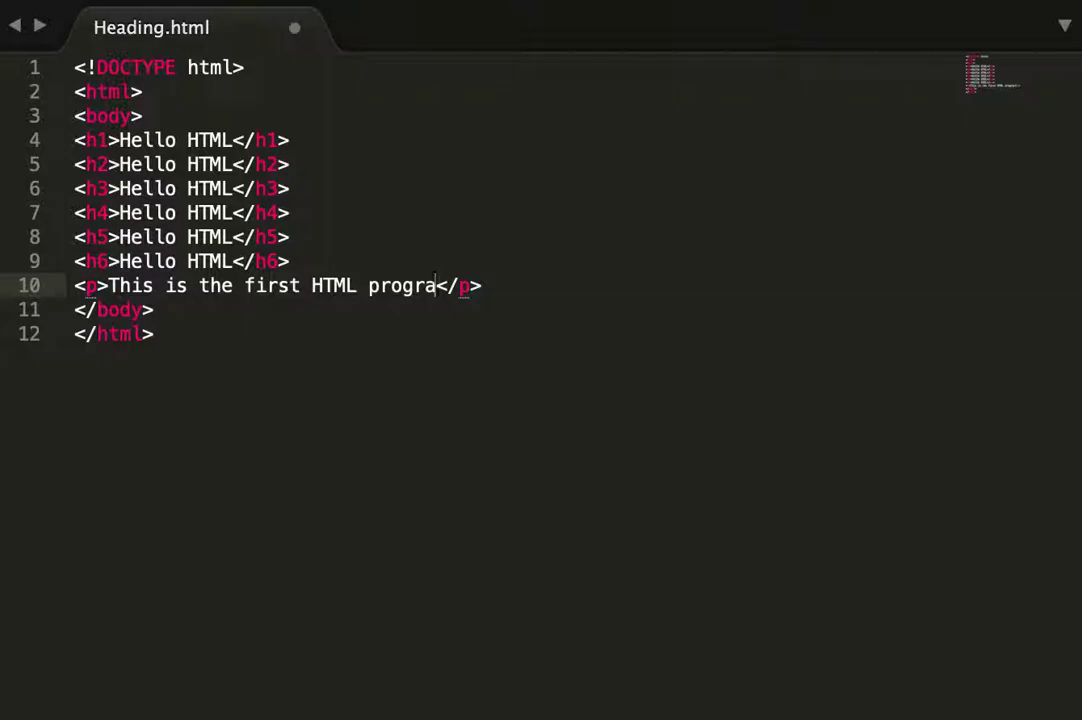
type("ming")
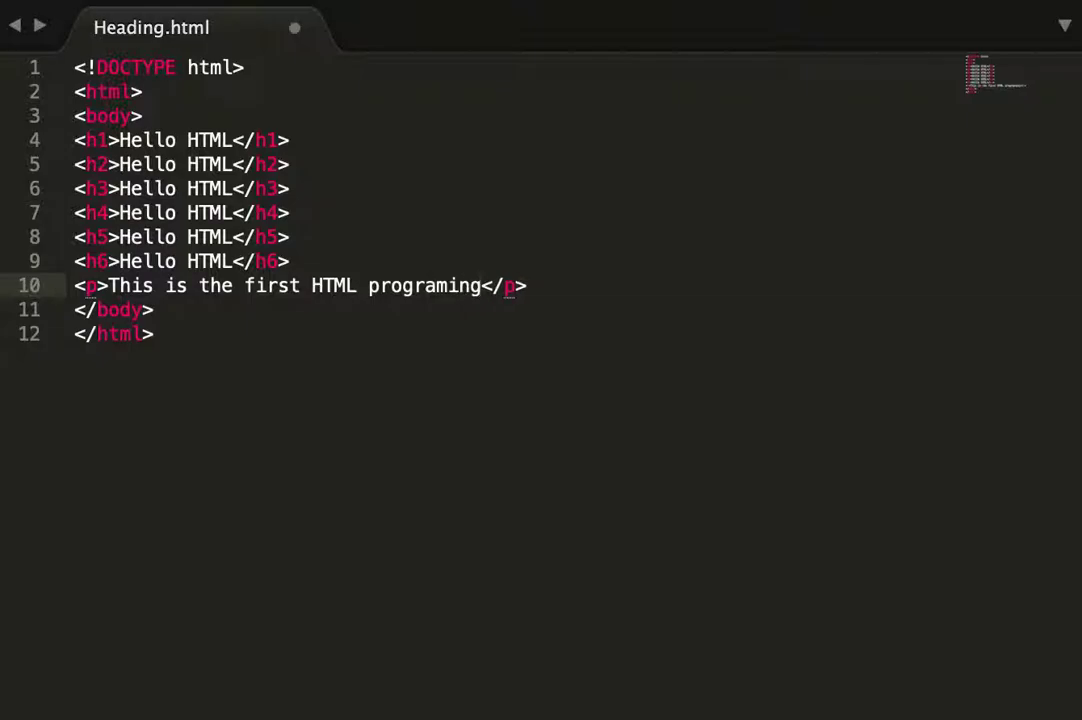
type(".")
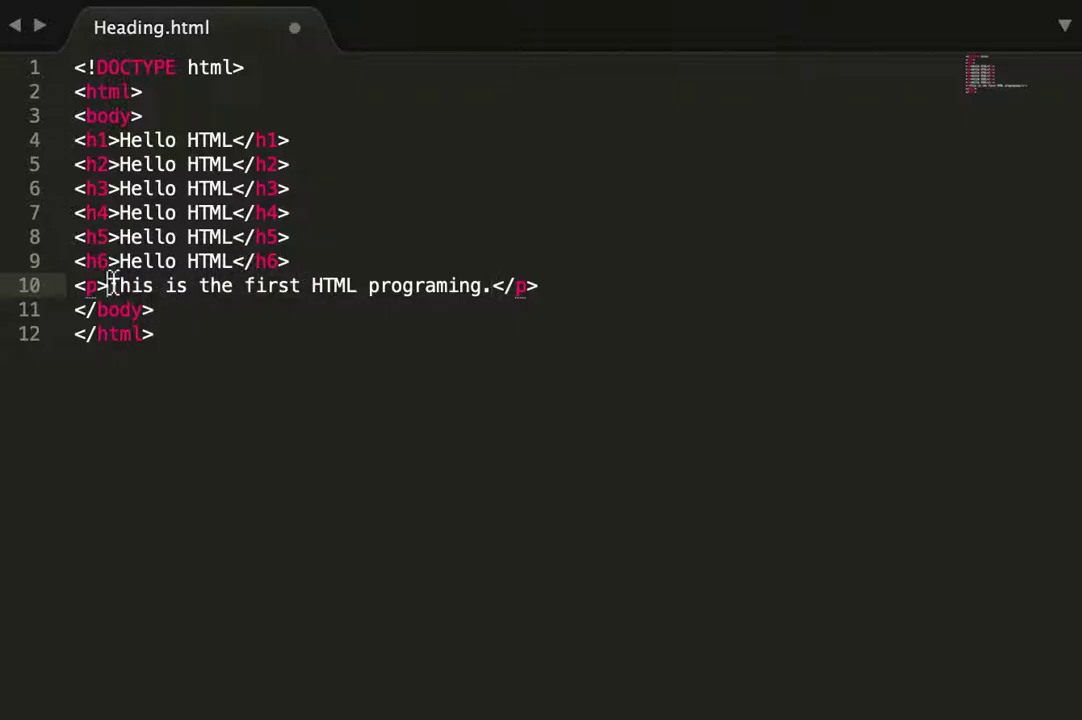
Duplicate the sentence inside the paragraph and save Heading.html
left_click_drag(108, 285, 500, 300)
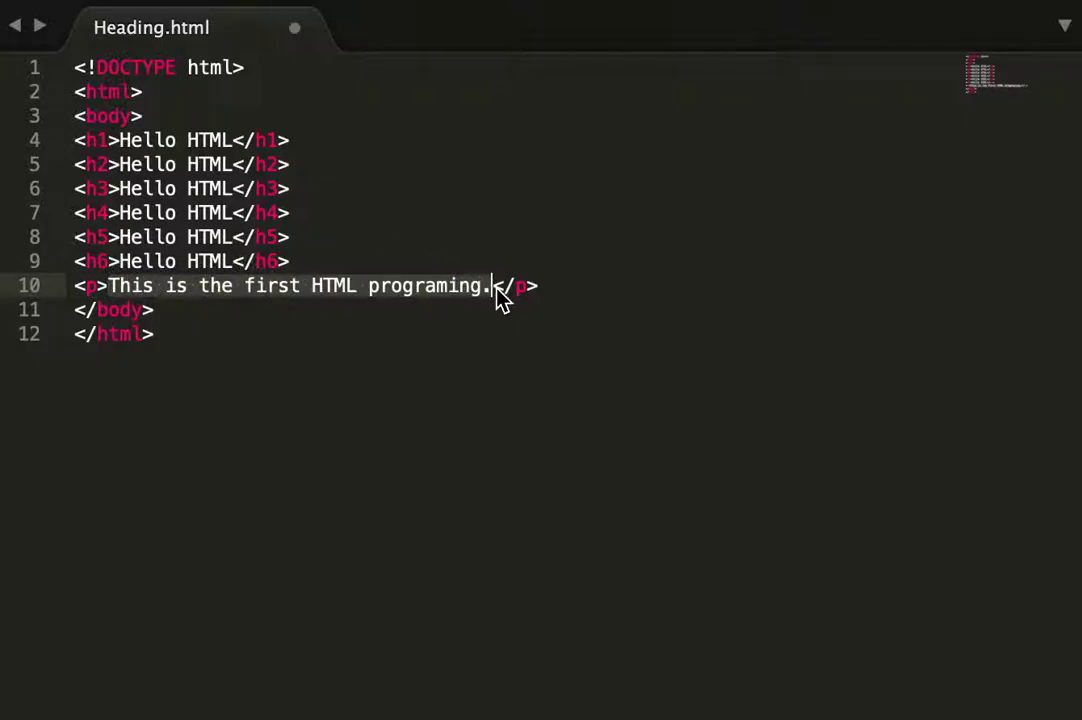
key("ctrl+c")
left_click(495, 290)
key("ctrl+v")
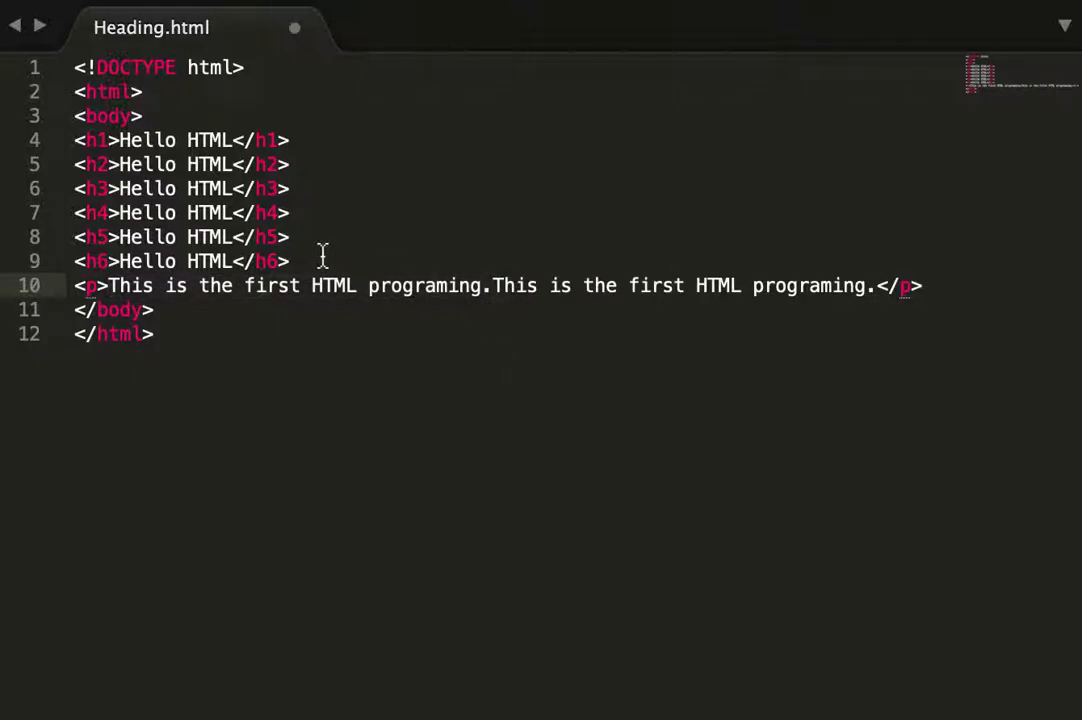
key("ctrl+s")
Reload the Chrome preview to show the paragraph, then return to Sublime Text
key("super+Tab")
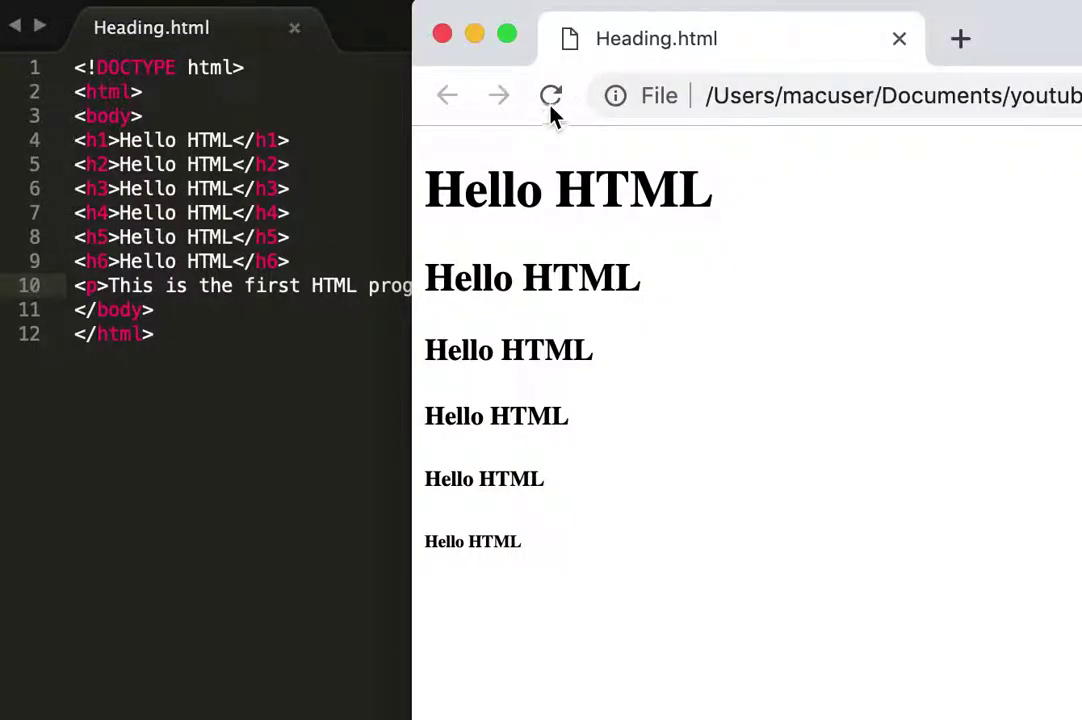
left_click(550, 100)
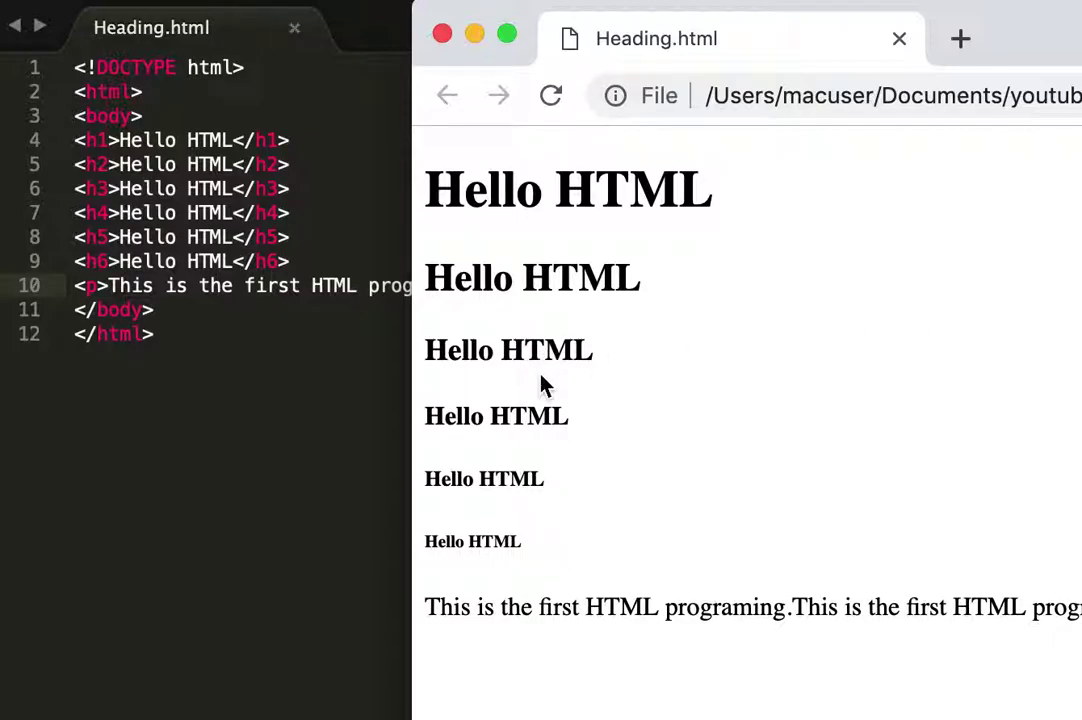
left_click(313, 470)
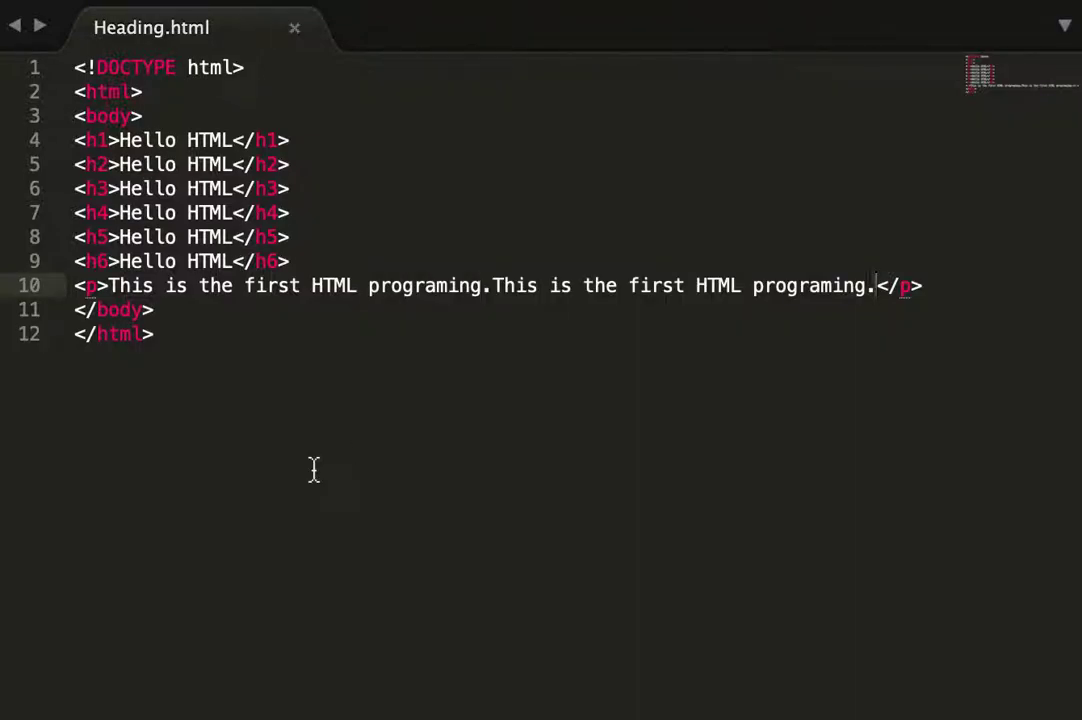